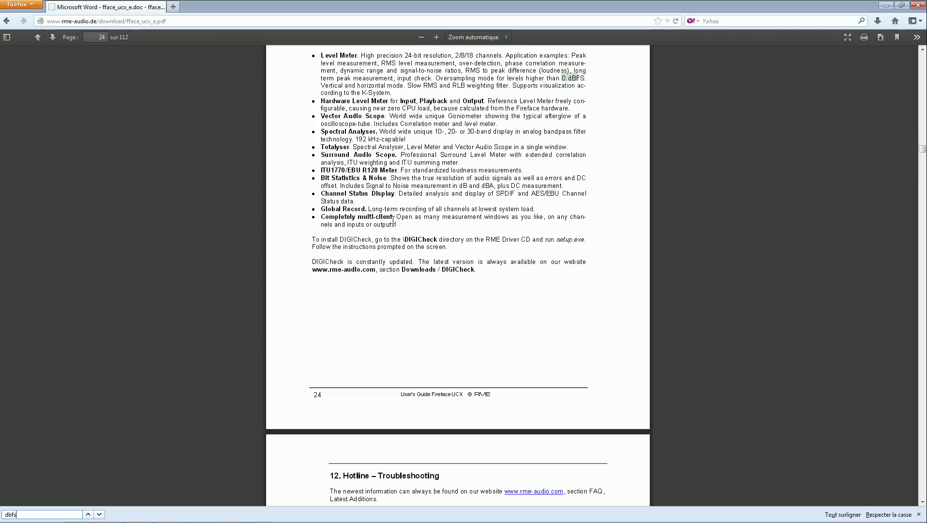
Step through the "dbfs" matches in the Fireface UCX manual to the level reference table in section 19.1 Line Rear
key(Return)
key(Return)
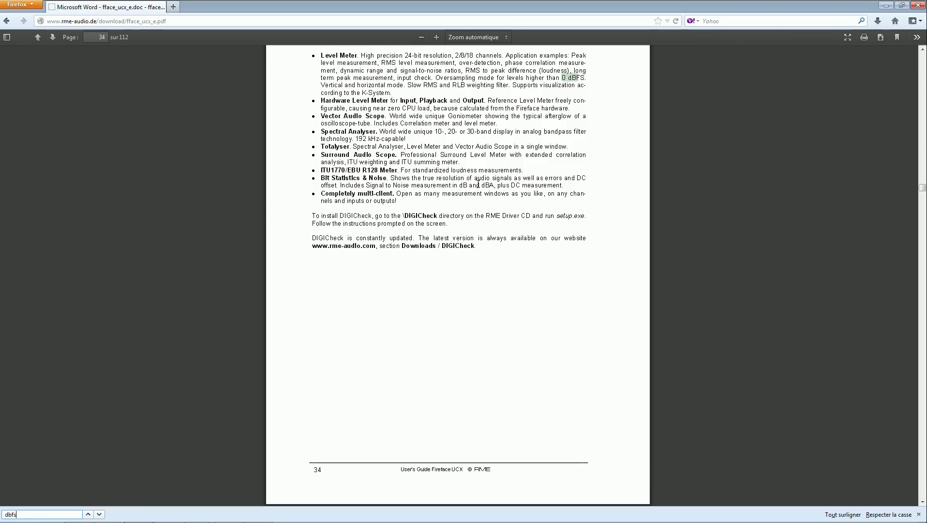
key(Return)
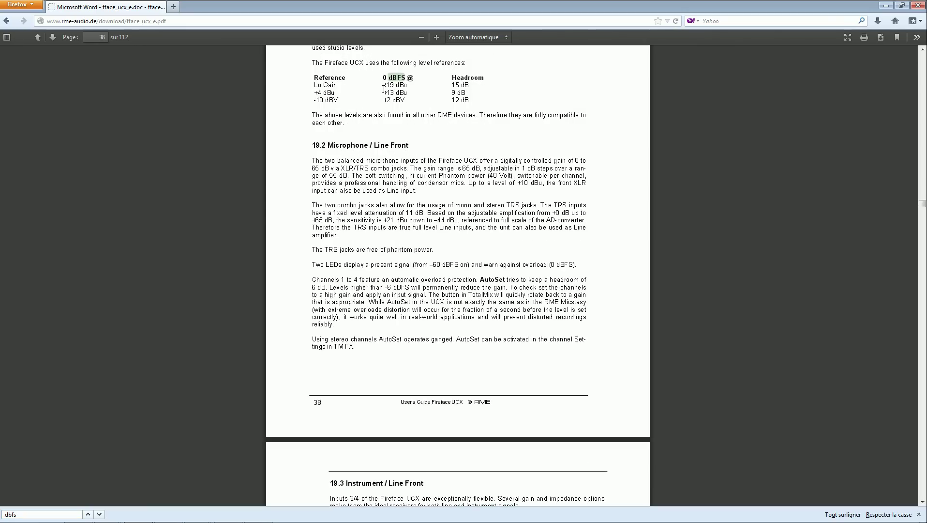
scroll(372, 93, up, 2)
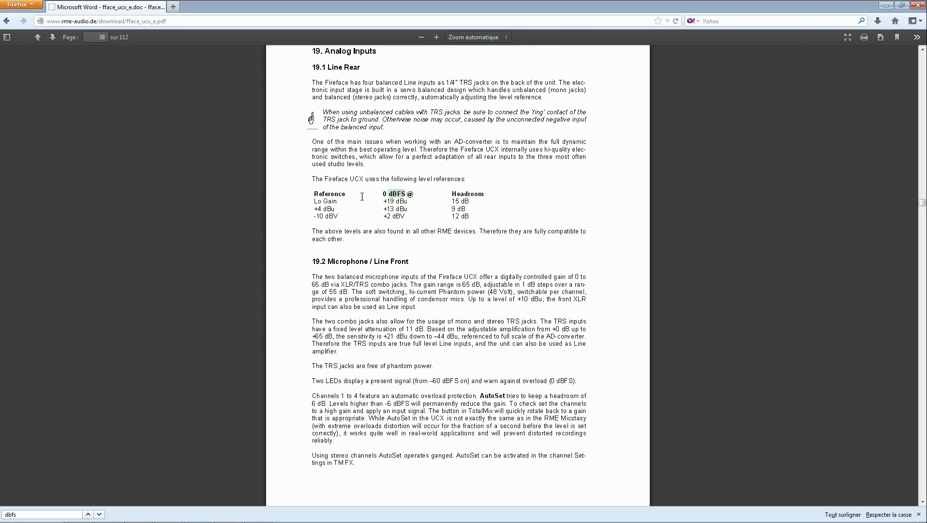
Highlight the Reference and 0 dBFS @ headings of the level table, followed by the values in its Lo Gain row
drag(314, 194, 432, 195)
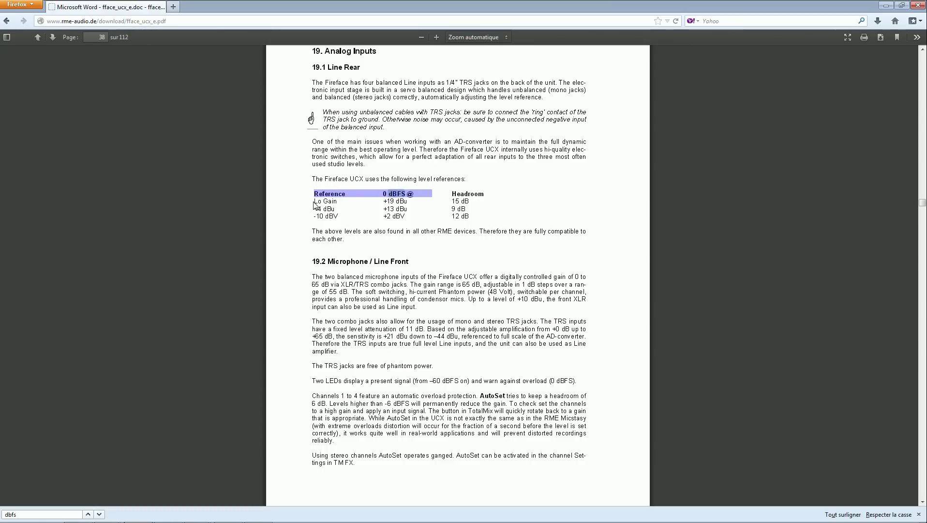
drag(313, 202, 336, 204)
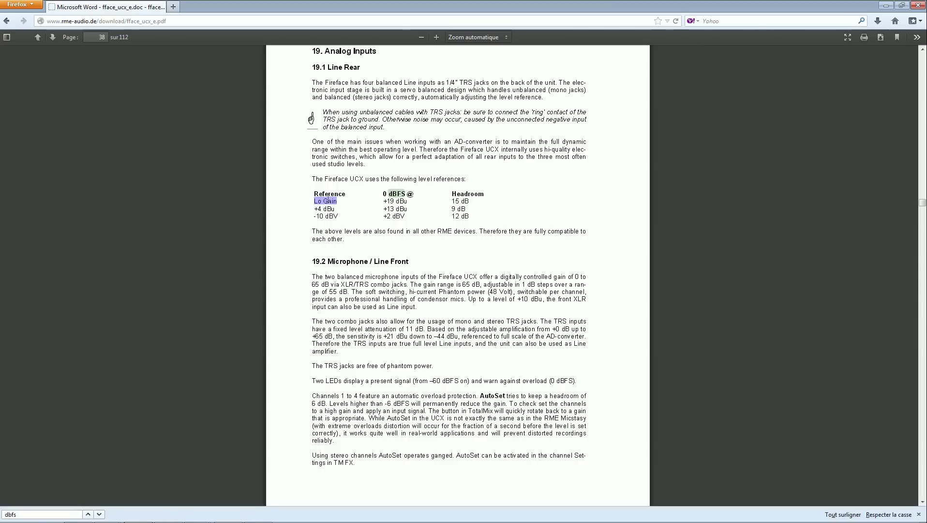
click(383, 193)
drag(382, 200, 410, 203)
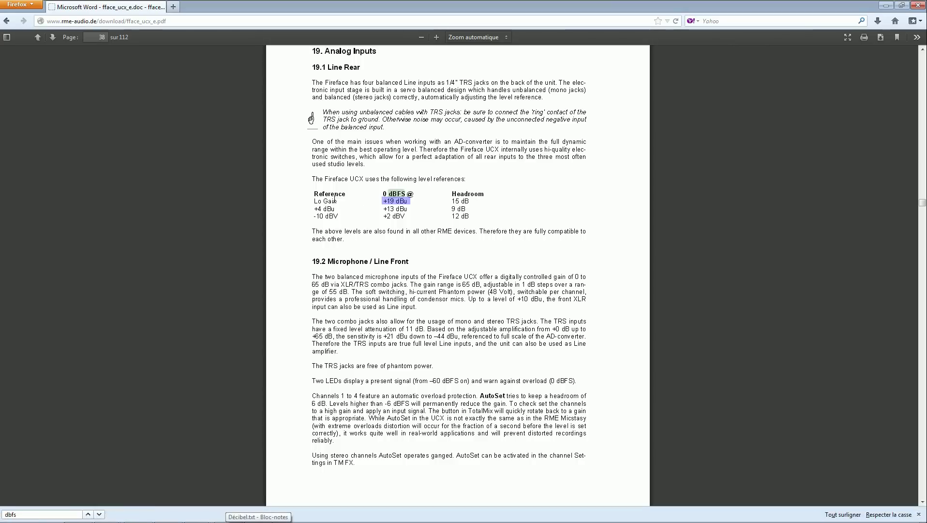
drag(450, 200, 465, 201)
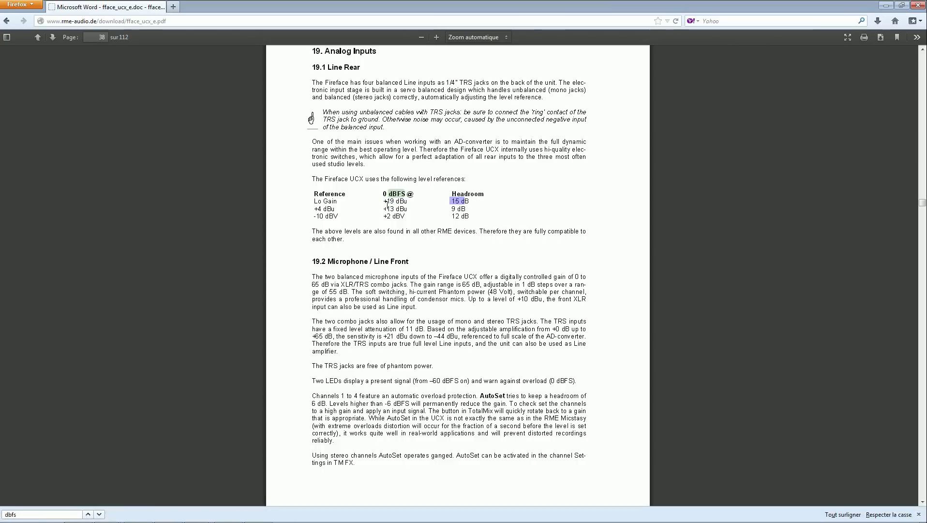
drag(385, 201, 407, 201)
View the level equivalence in Reference numérique.pdf in Adobe Reader and return to the Fireface manual in Firefox
click(197, 513)
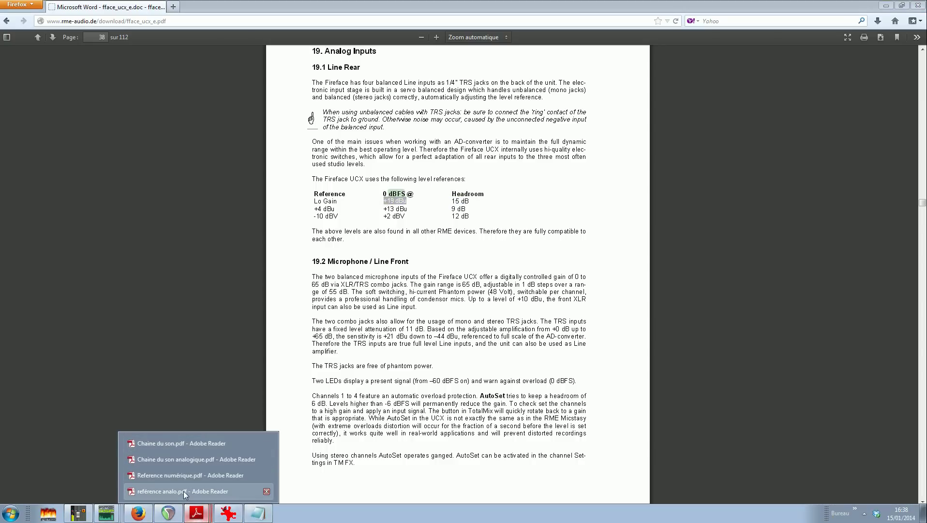
click(189, 480)
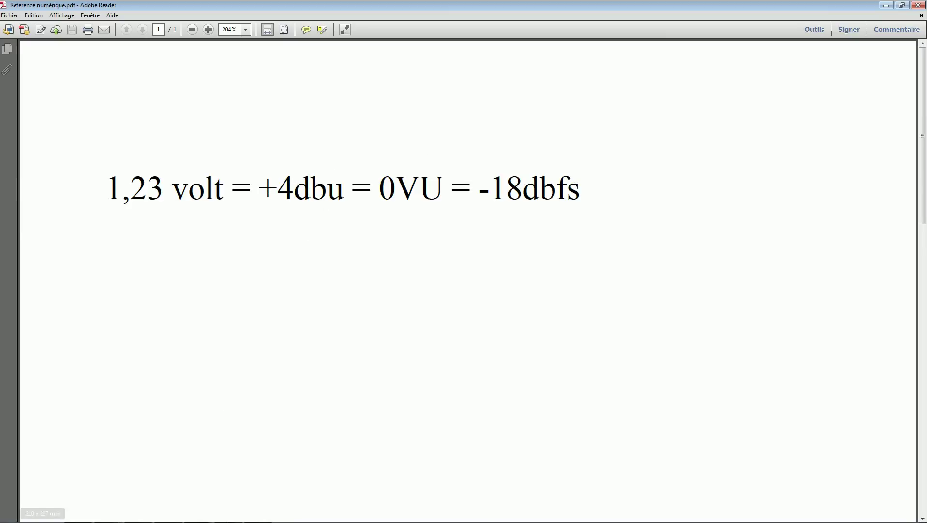
click(192, 515)
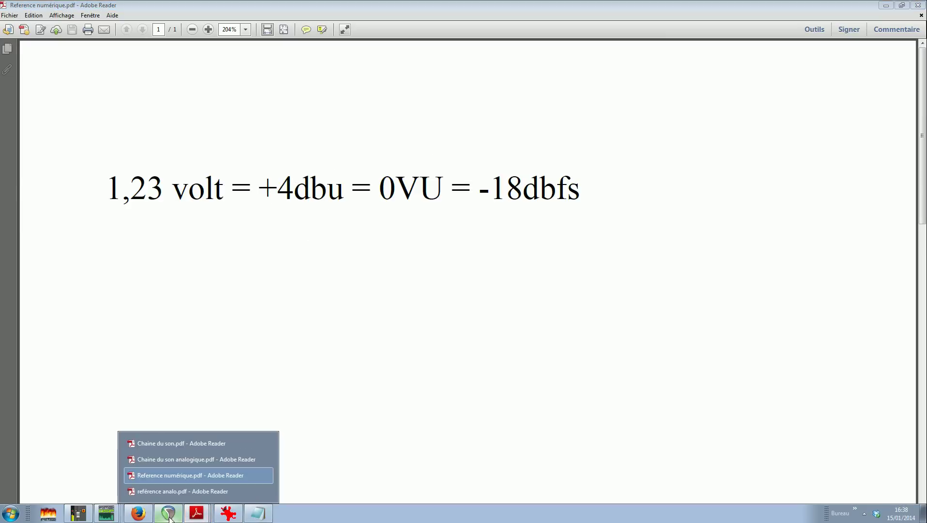
click(138, 513)
Highlight the 15 dB headroom value in the Lo Gain row of the level reference table
click(402, 203)
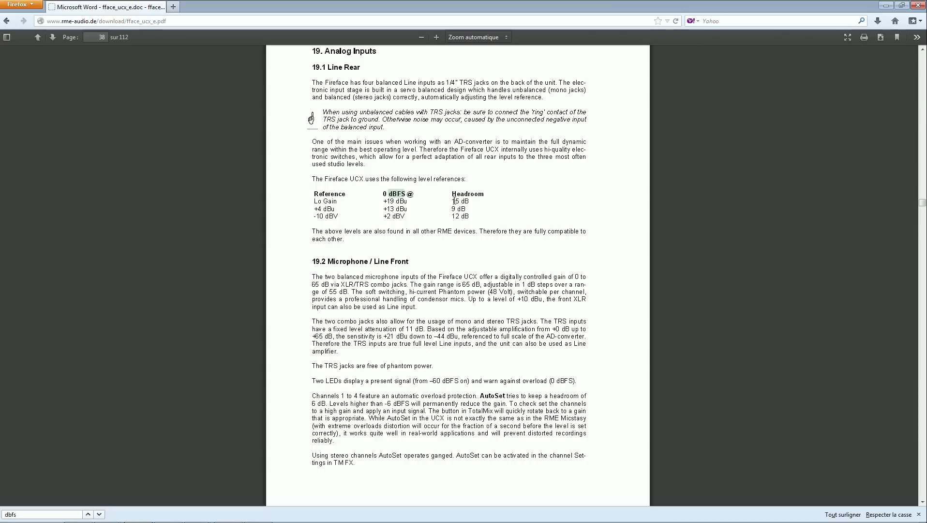
drag(455, 201, 468, 203)
click(480, 211)
drag(470, 201, 453, 201)
click(455, 114)
drag(477, 205, 460, 204)
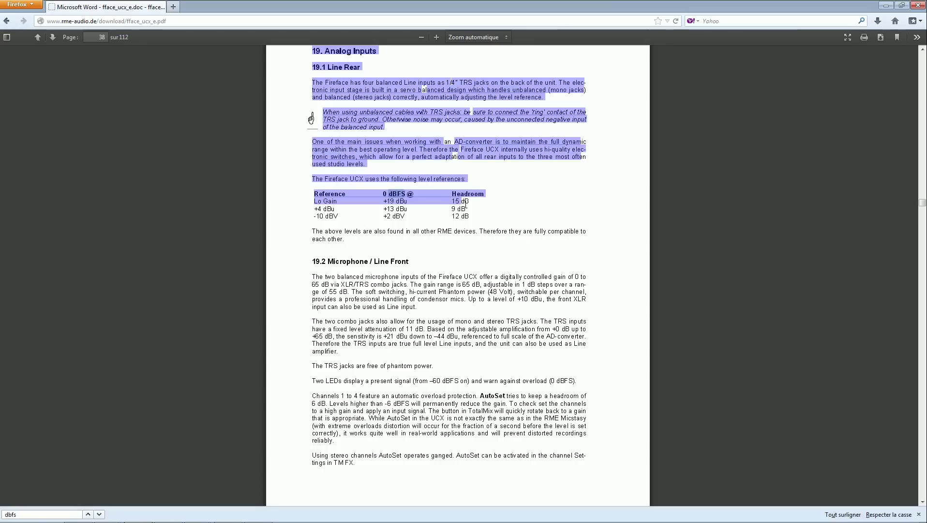
click(466, 206)
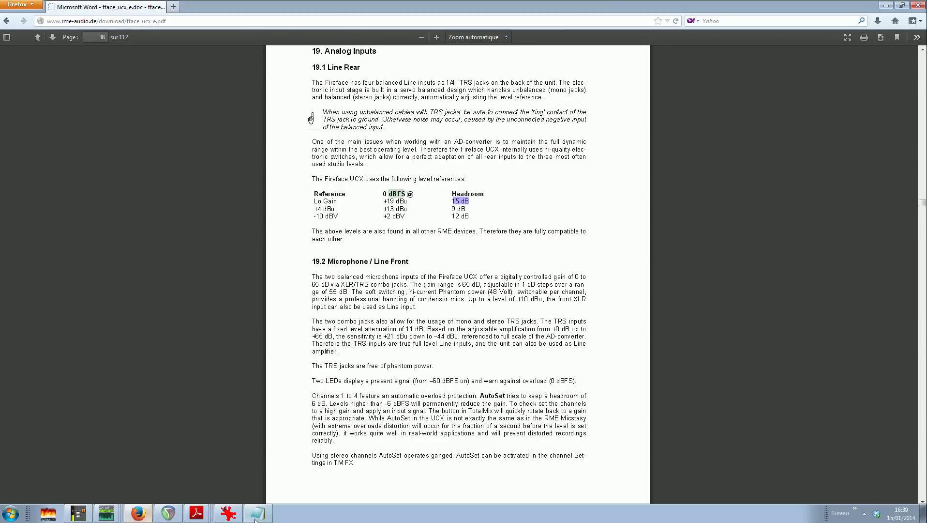
Switch to Reference numérique.pdf in Adobe Reader and highlight the -18dbfs value in the equivalence line
click(228, 513)
mouse_move(194, 517)
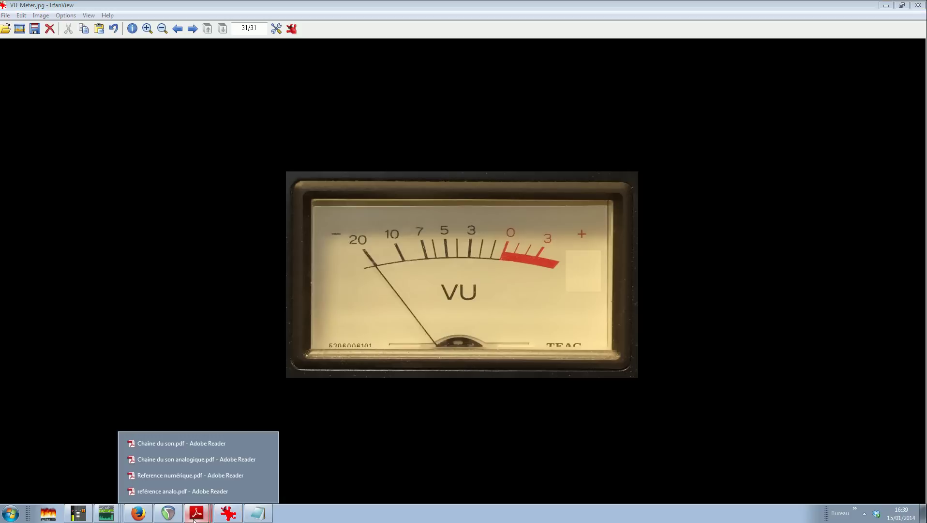
click(188, 476)
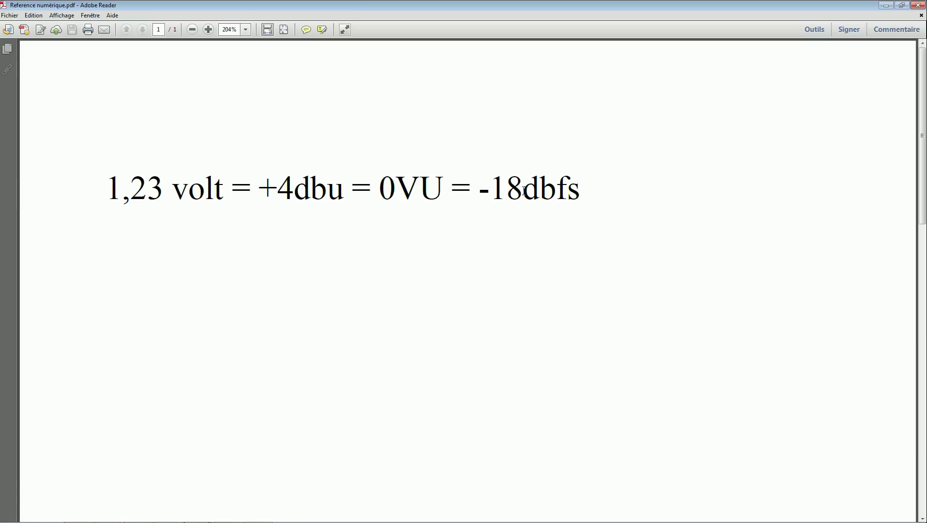
drag(525, 190, 506, 191)
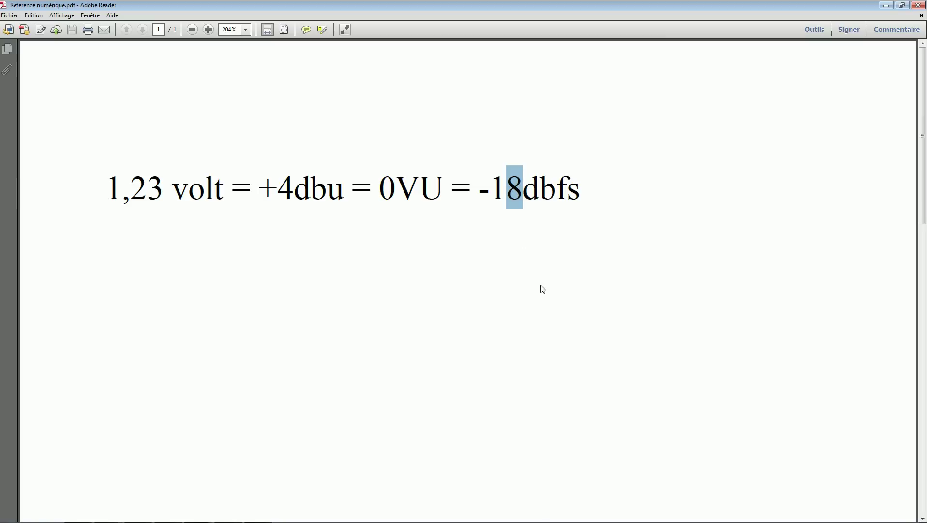
click(521, 192)
drag(507, 186, 524, 190)
drag(579, 193, 495, 203)
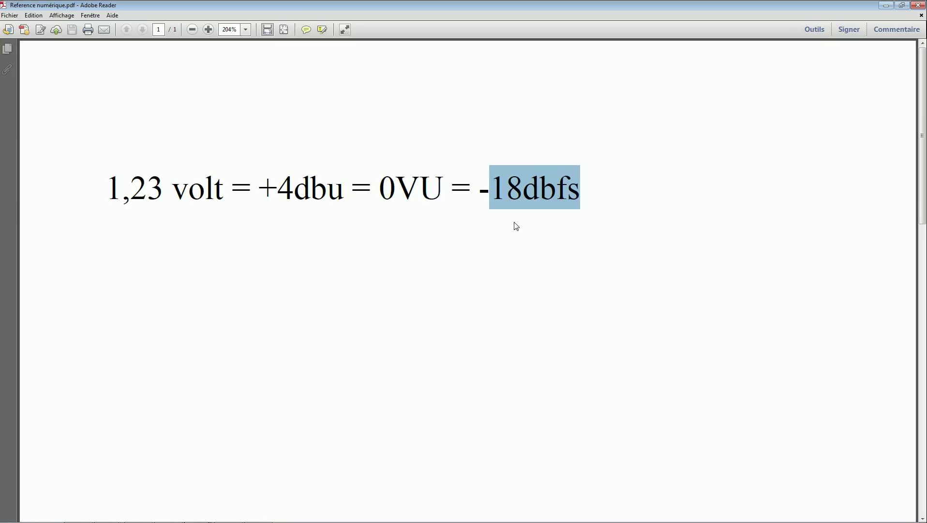
key(Right)
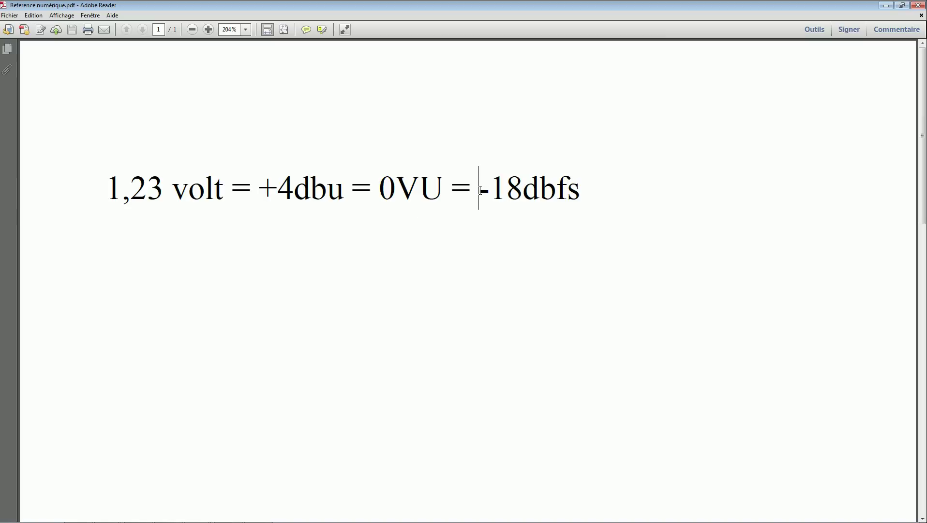
drag(483, 190, 584, 209)
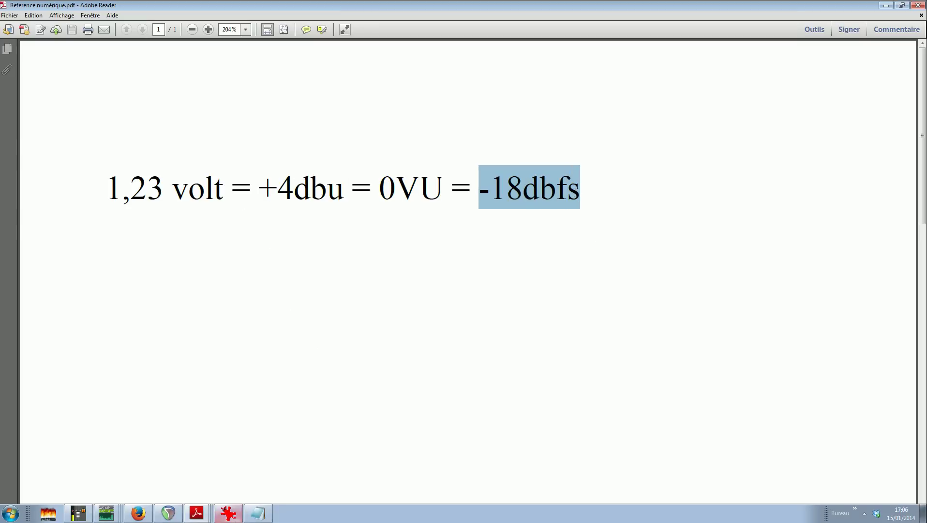
Switch to REAPER, expand the Noise folder and mute its Click track
click(176, 515)
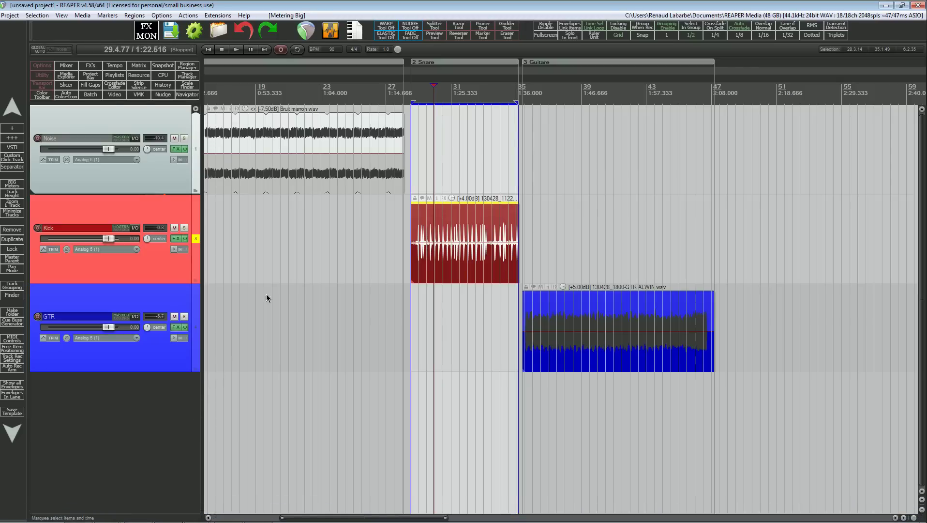
click(156, 229)
click(239, 230)
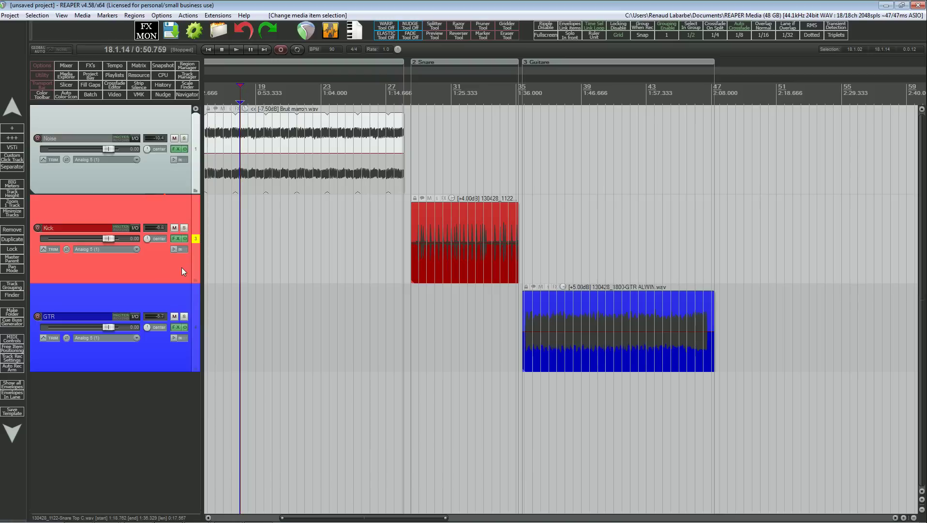
click(196, 109)
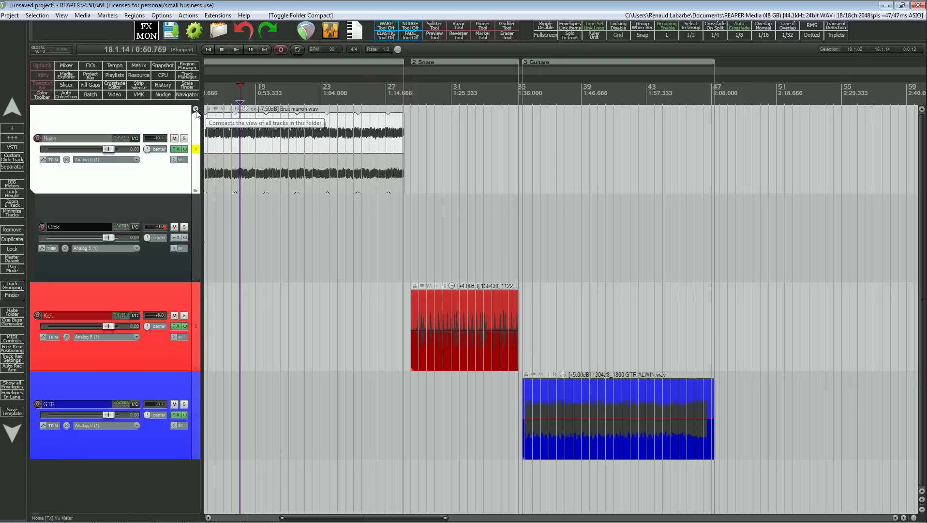
click(175, 227)
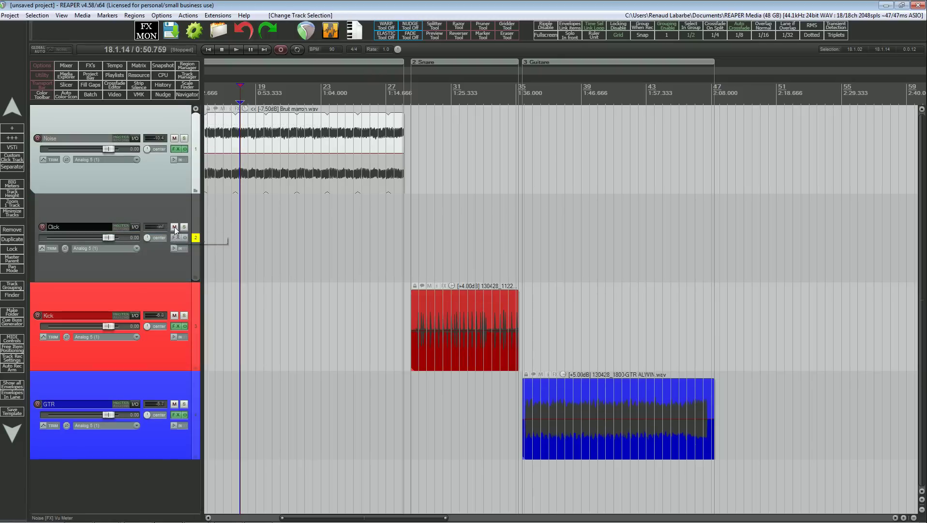
Return the playback position to the start of the project and collapse the Noise folder
scroll(291, 236, up, 5)
scroll(292, 235, down, 8)
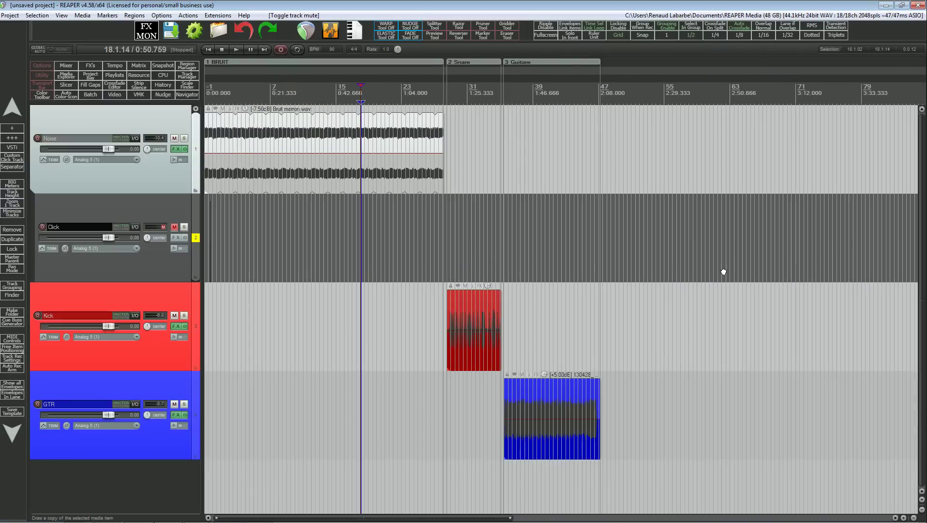
scroll(380, 218, up, 6)
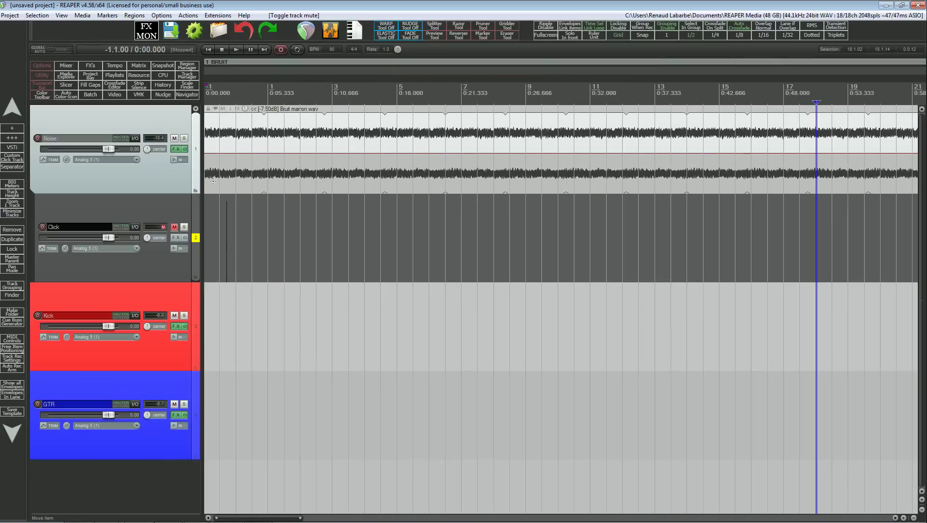
click(195, 109)
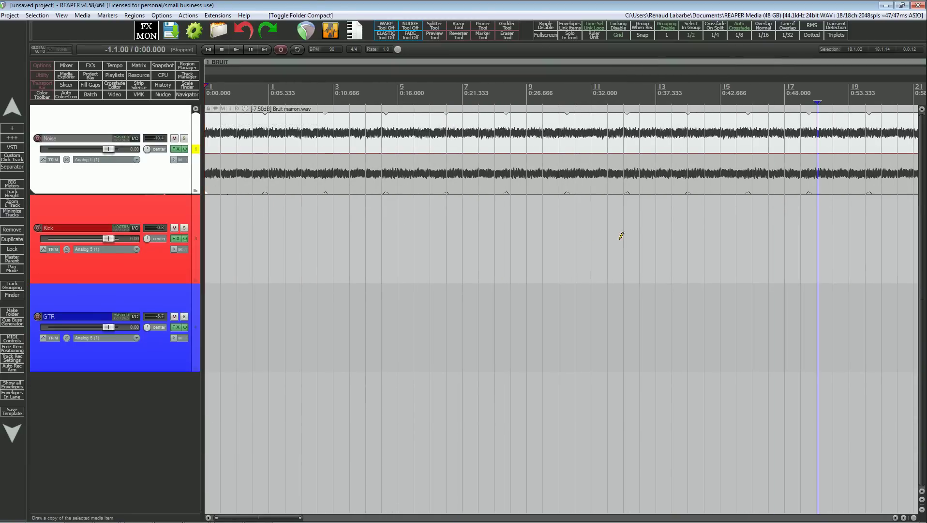
Open the Vu Meter effect on the Noise track, play the noise to watch its level, and stop playback
click(176, 149)
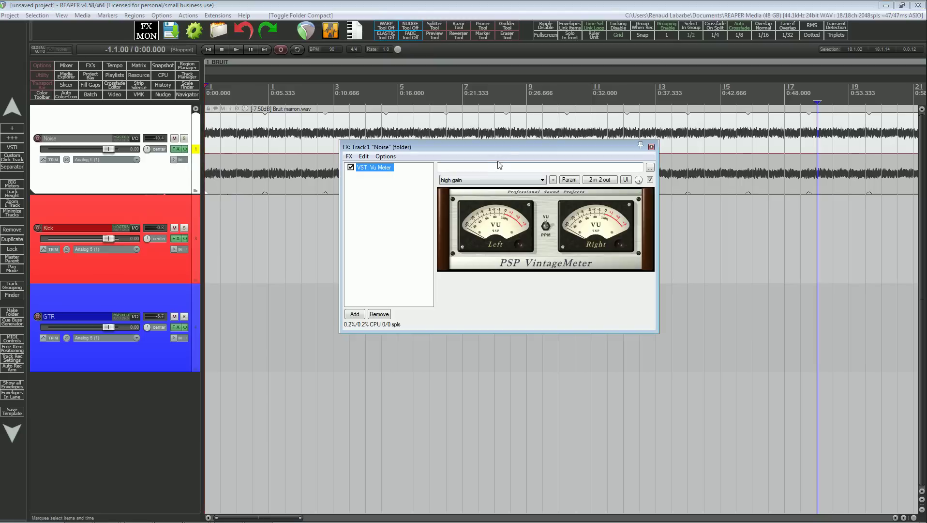
drag(482, 144, 364, 208)
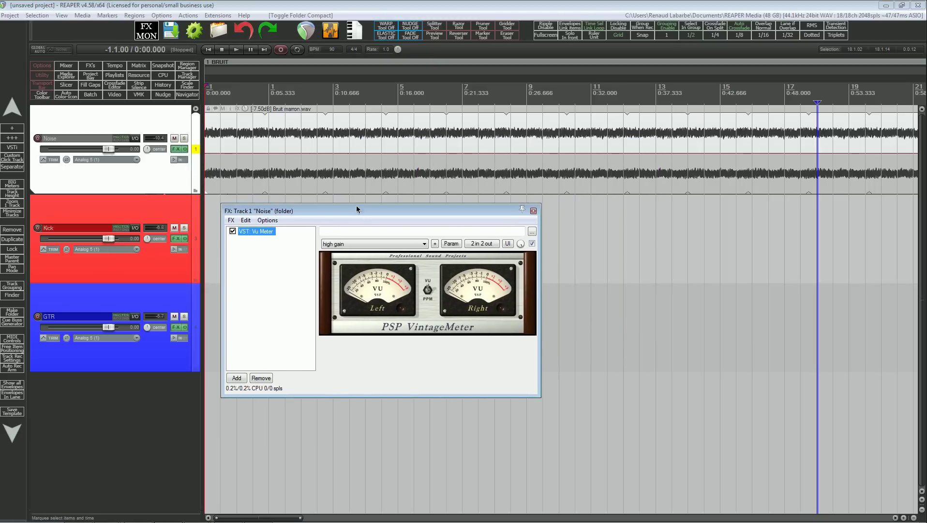
key(space)
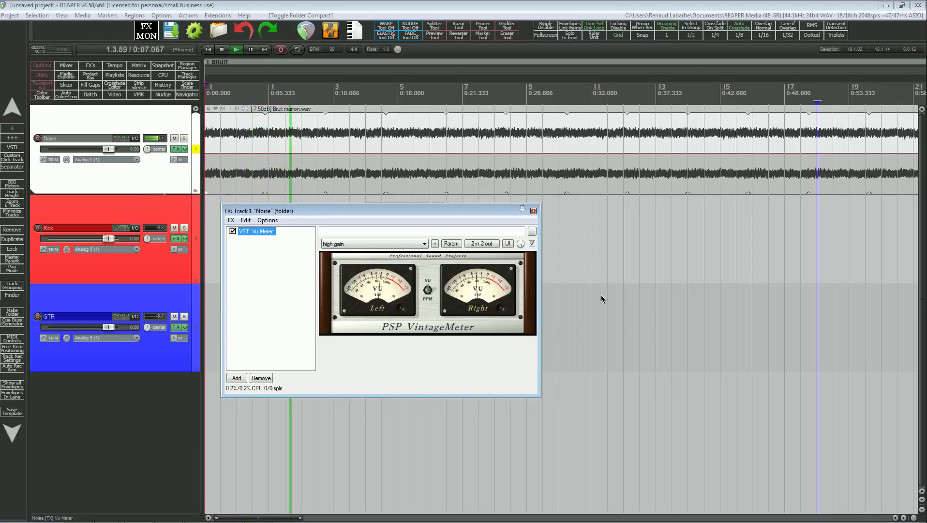
key(space)
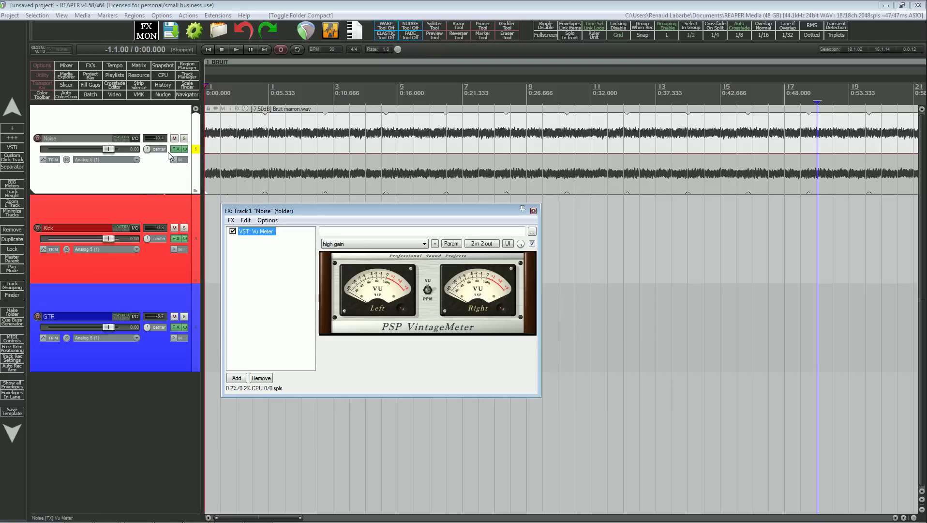
Expand the Noise folder, unmute its Click track and collapse the folder again
click(193, 115)
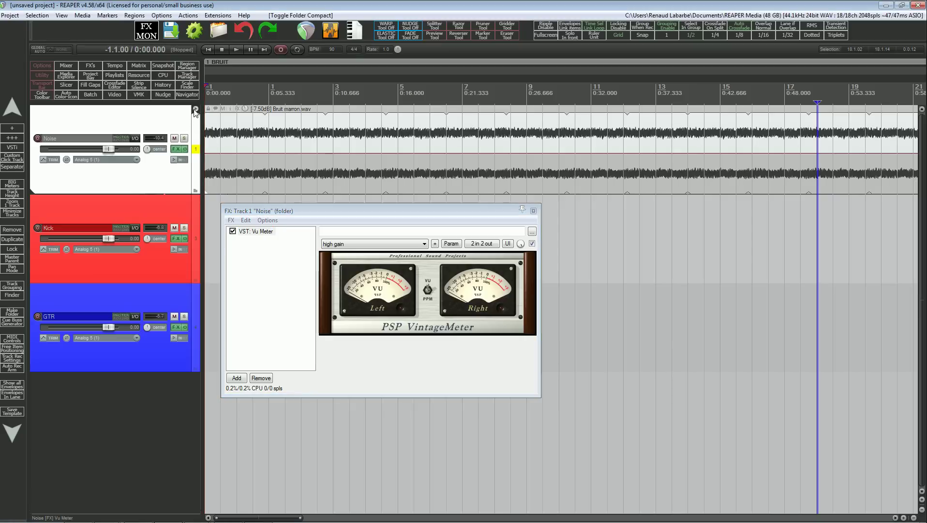
click(195, 108)
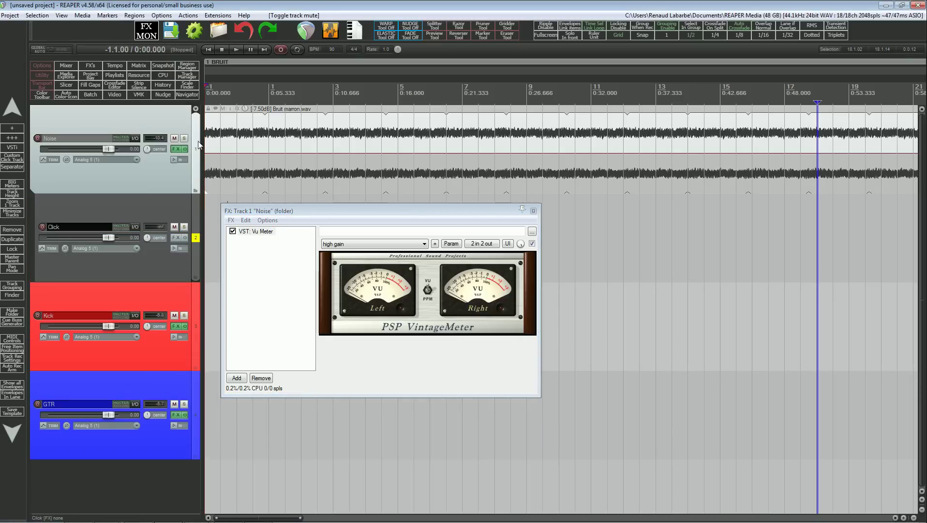
click(196, 109)
click(196, 109)
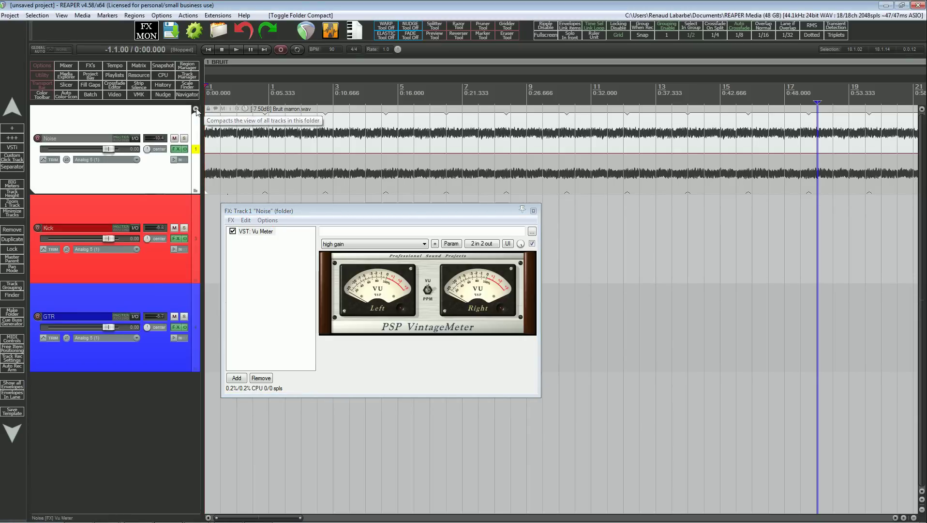
Move the Noise track's effect window clear of the waveform and play the project from the start
drag(434, 211, 297, 95)
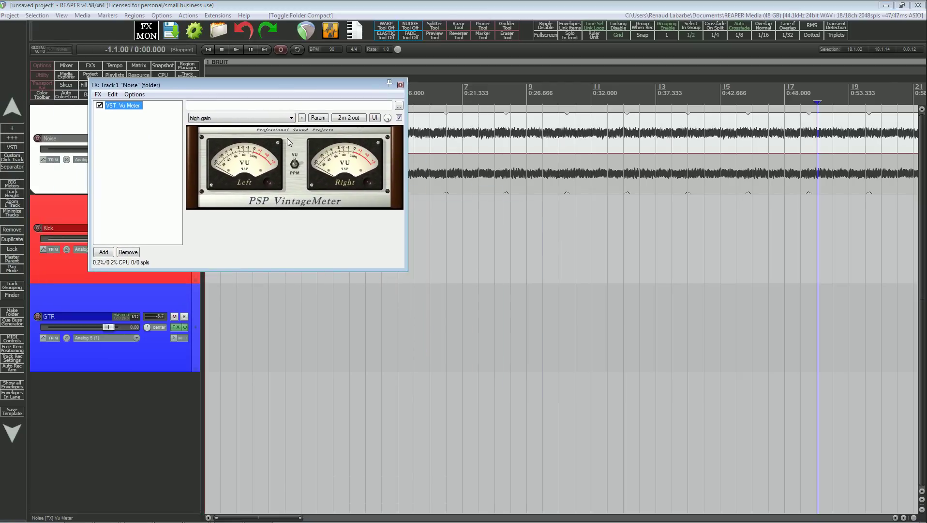
key(space)
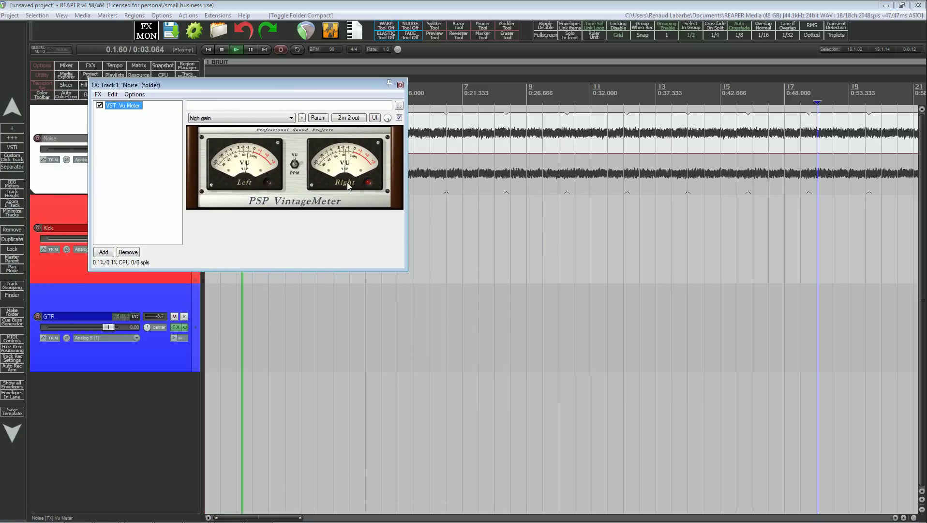
Stop playback, move the effect window off the track controls, show big track meters and play the noise to watch its peak level
key(space)
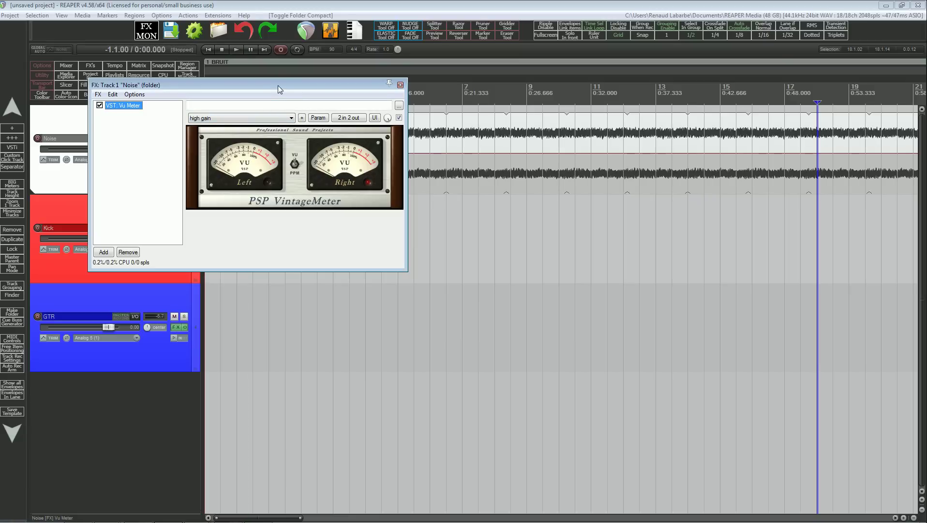
drag(278, 86, 517, 211)
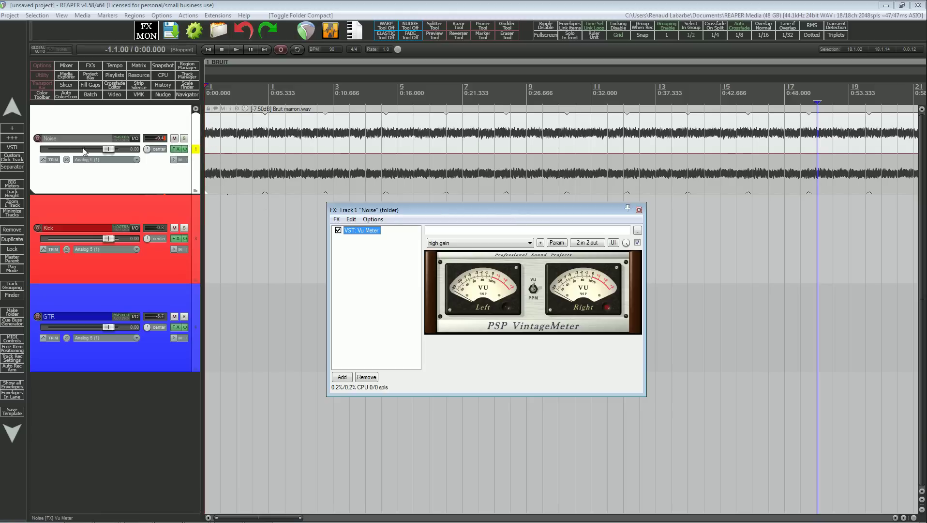
click(14, 184)
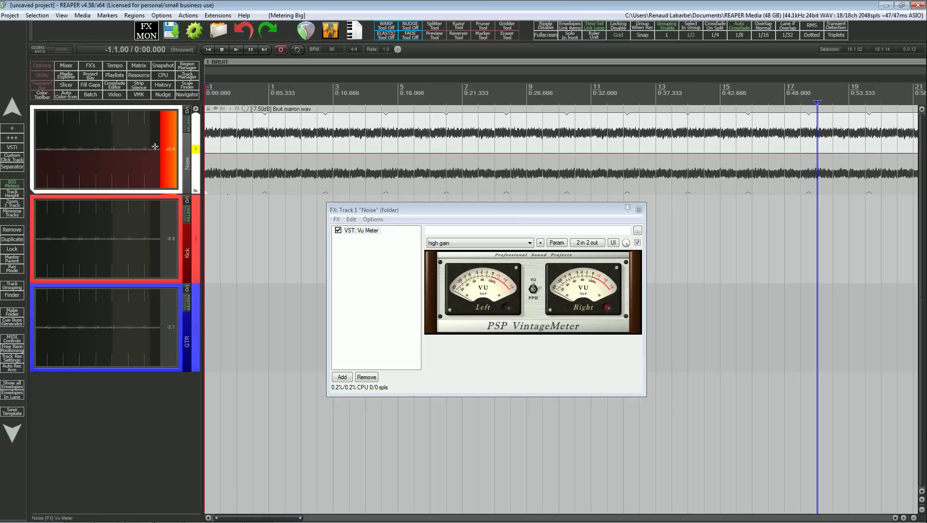
key(space)
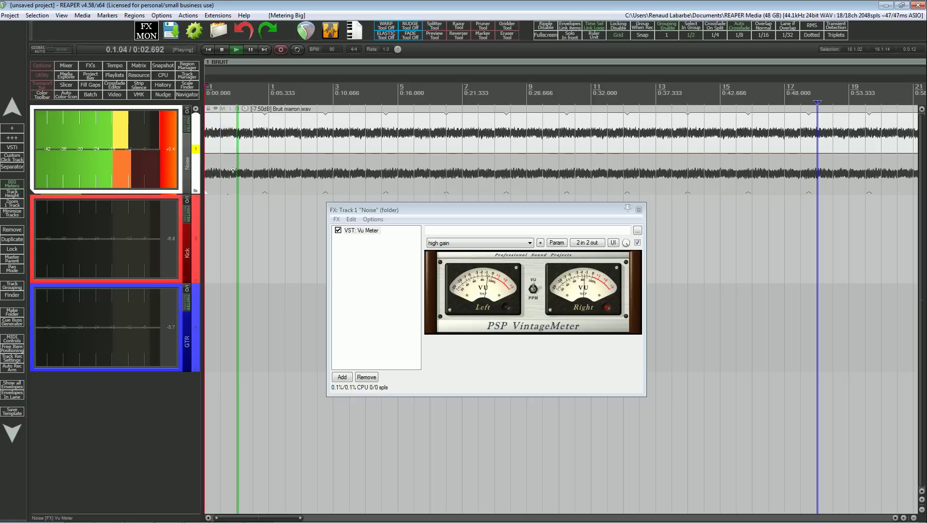
key(space)
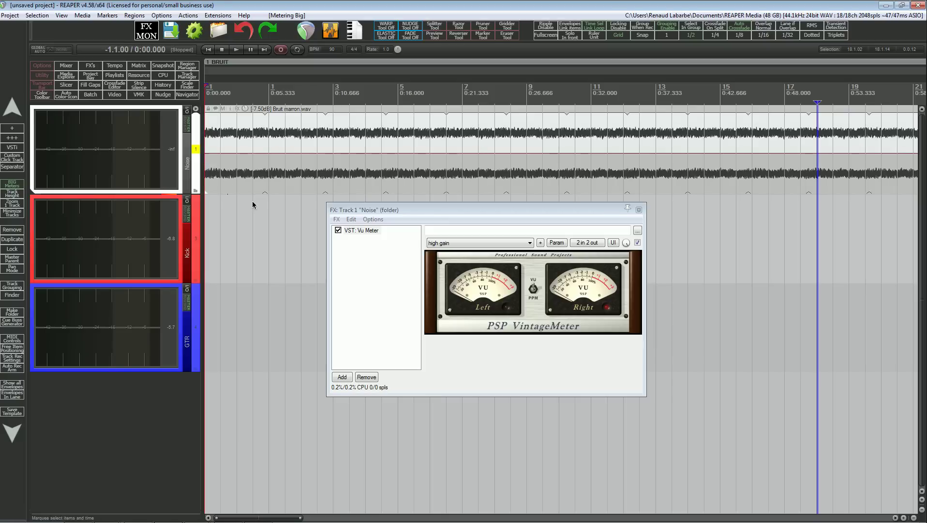
Expand the Noise folder and place the playback position at the first hit on its Click track
click(196, 109)
click(169, 219)
scroll(225, 213, up, 5)
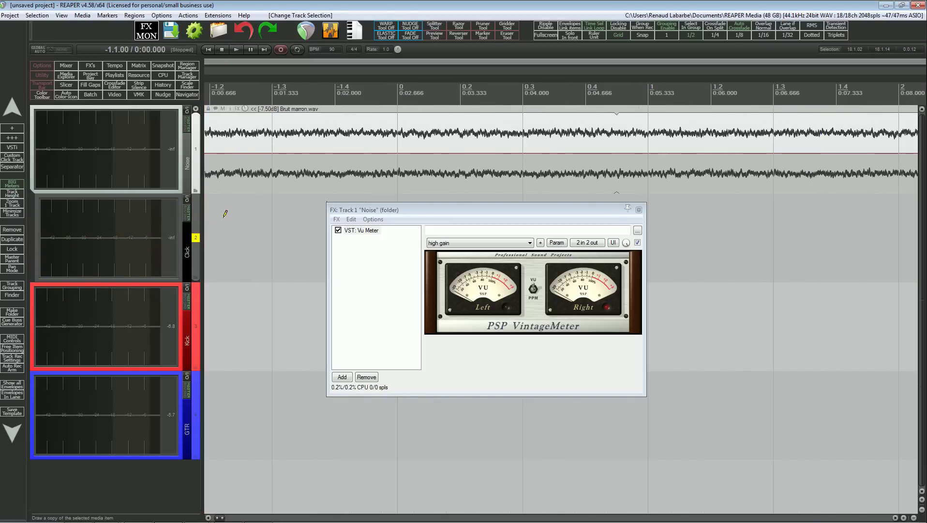
drag(359, 211, 469, 206)
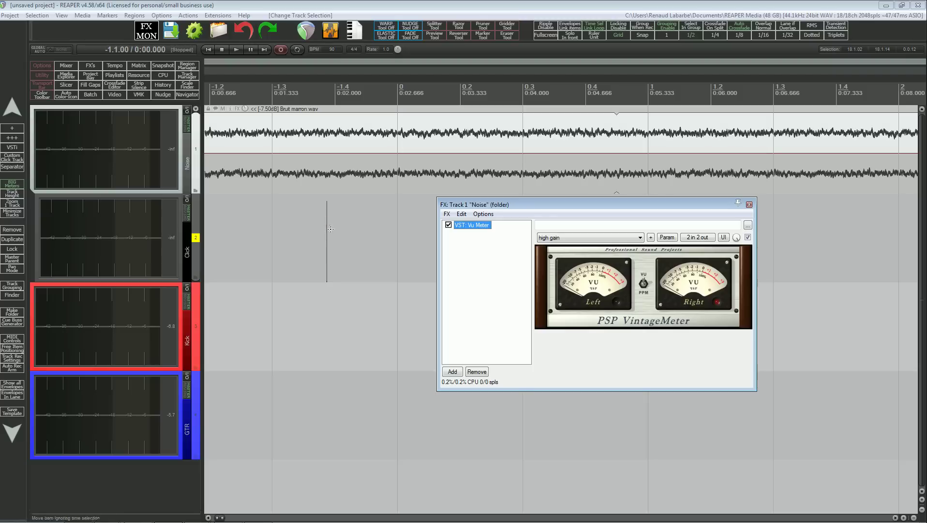
click(331, 229)
scroll(325, 223, up, 10)
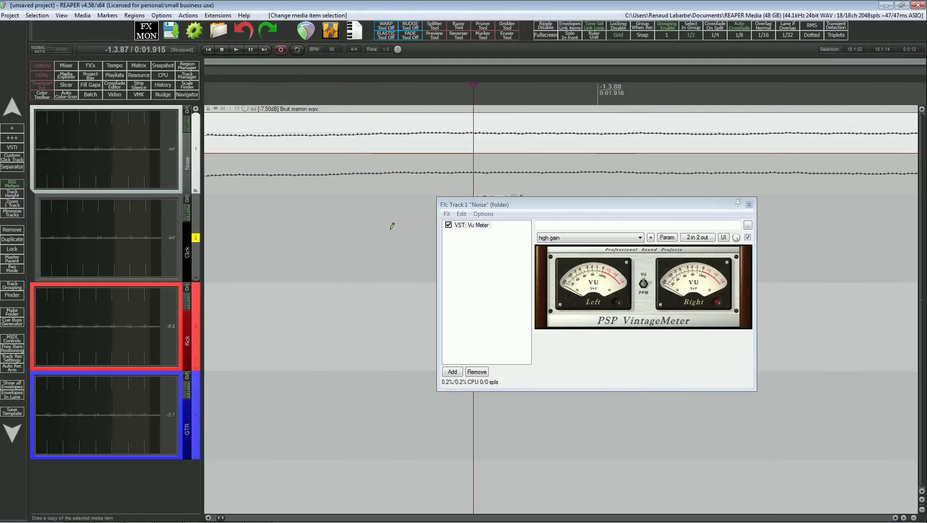
Move the effect window clear of the click item, play the click over the noise, stop and reset the meter peaks
drag(490, 205, 642, 263)
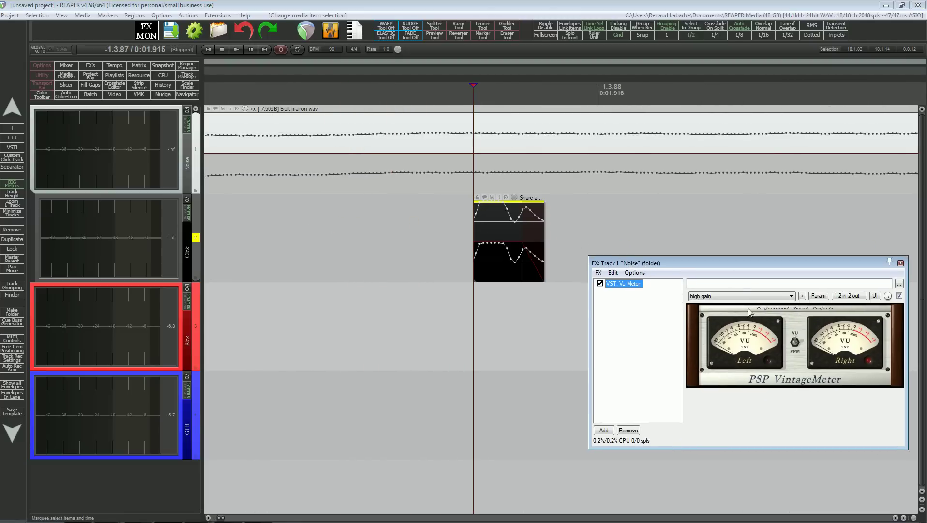
drag(758, 268, 550, 269)
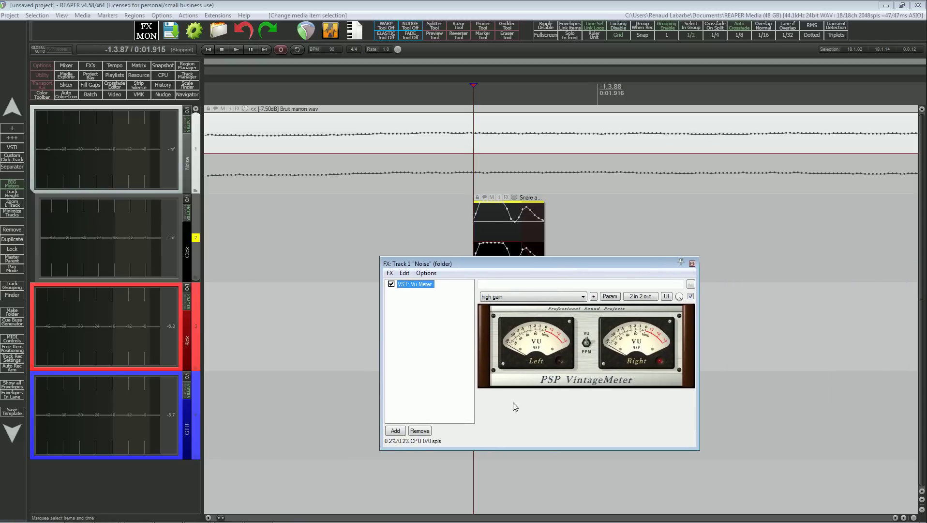
drag(525, 264, 665, 256)
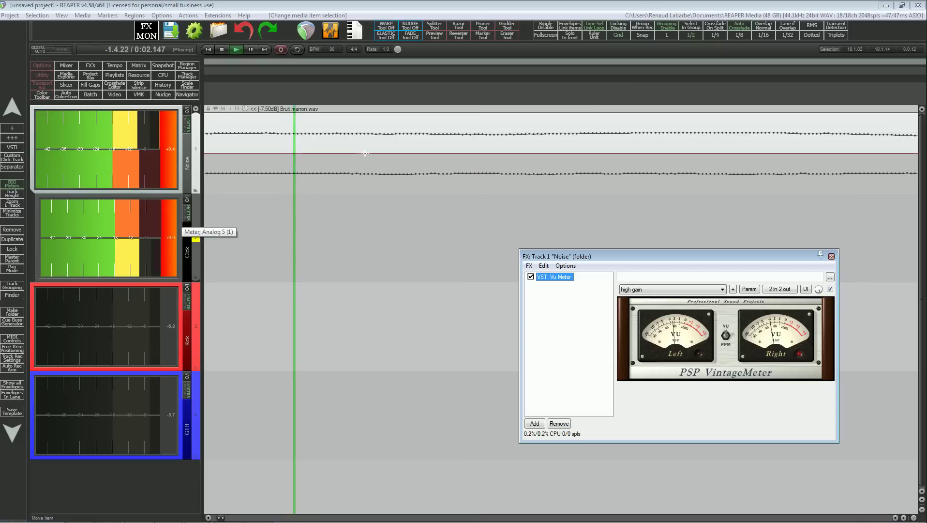
click(169, 152)
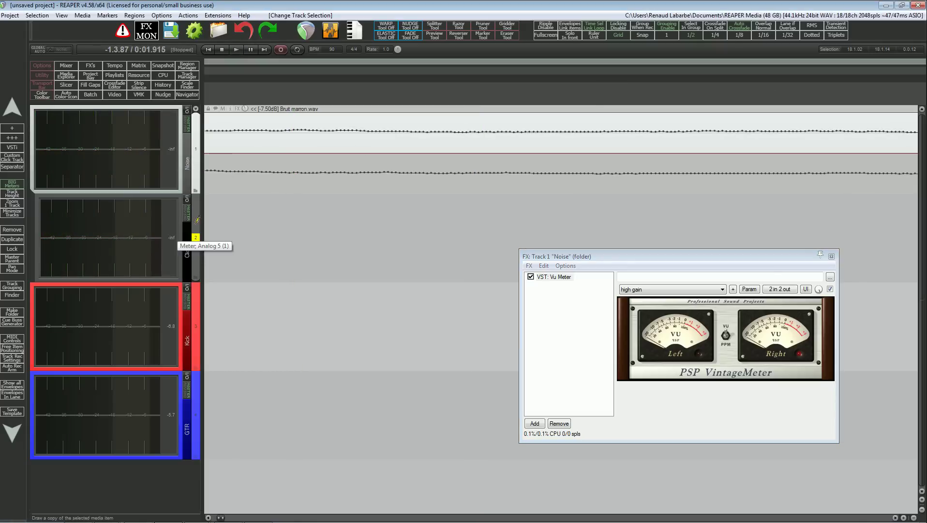
Return the tracks from big meters to their normal controls and close the Noise track's effect window
scroll(242, 194, down, 5)
scroll(478, 198, down, 5)
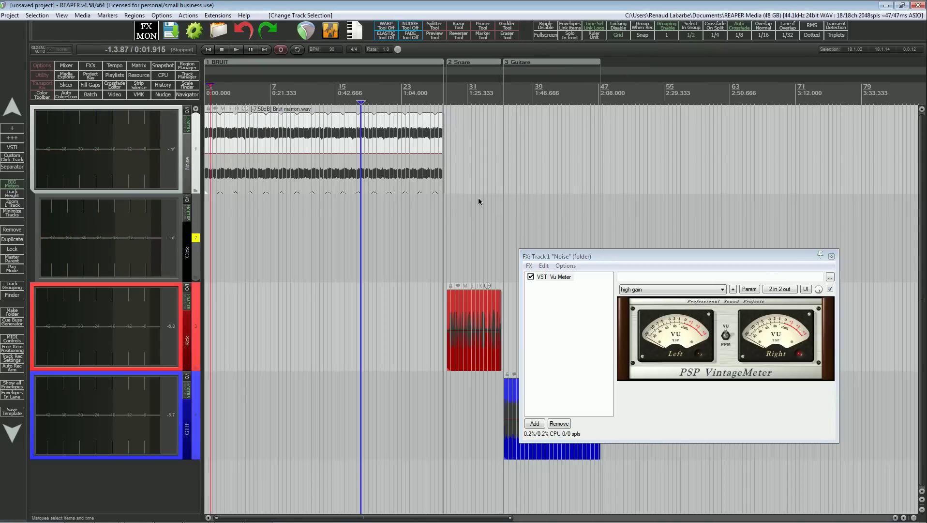
scroll(429, 195, down, 4)
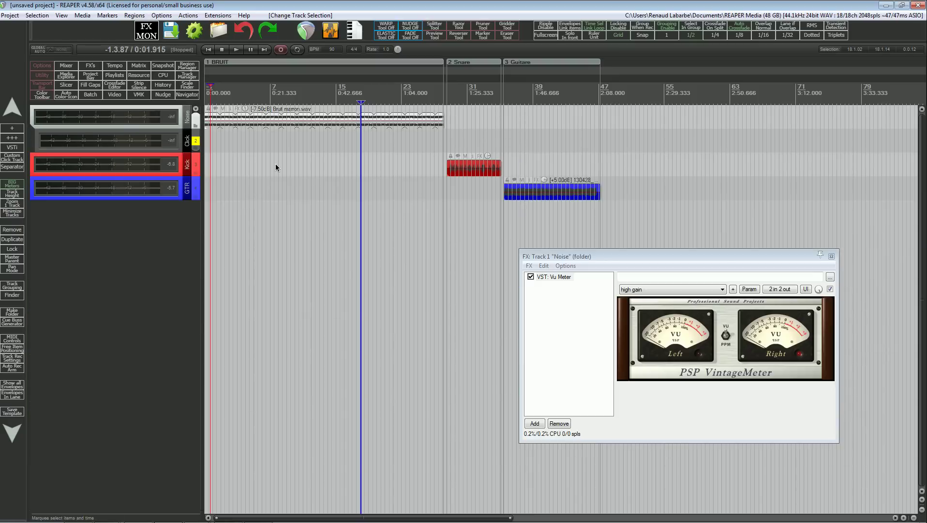
click(12, 183)
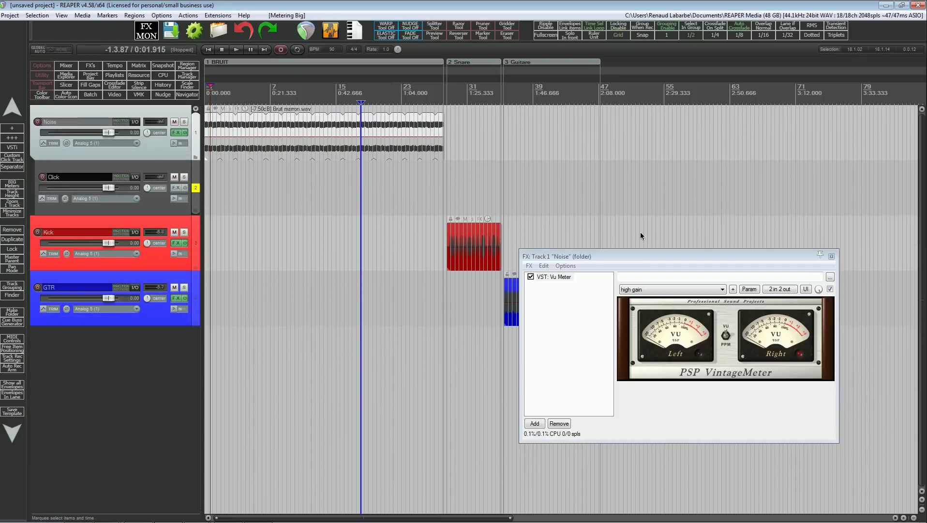
drag(677, 255, 366, 99)
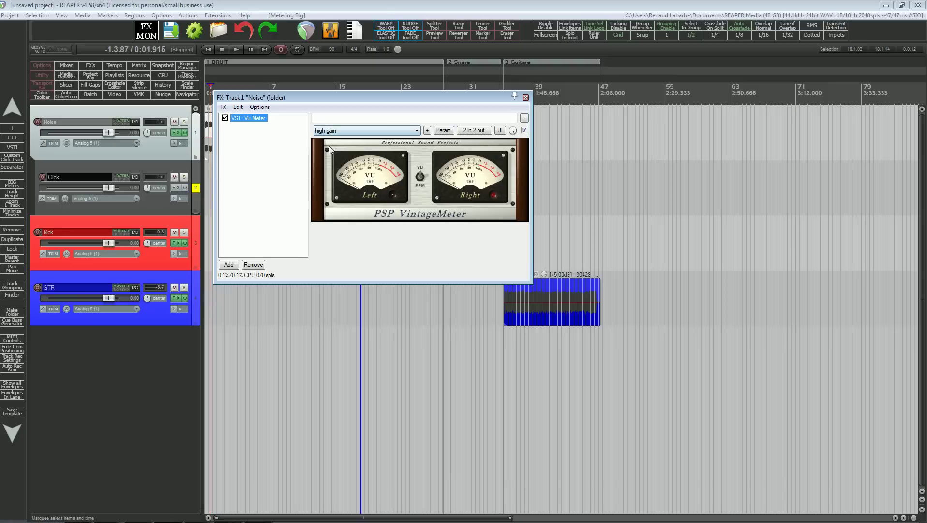
drag(424, 98, 506, 219)
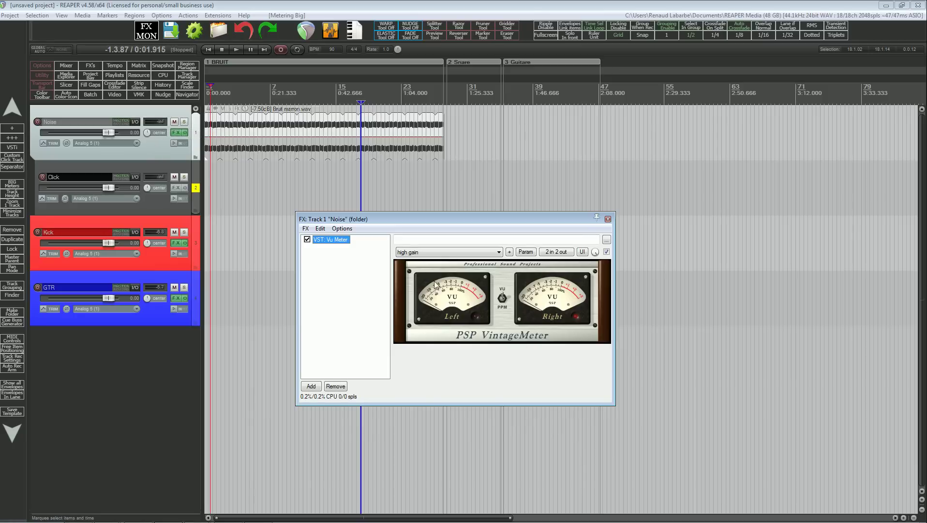
click(608, 219)
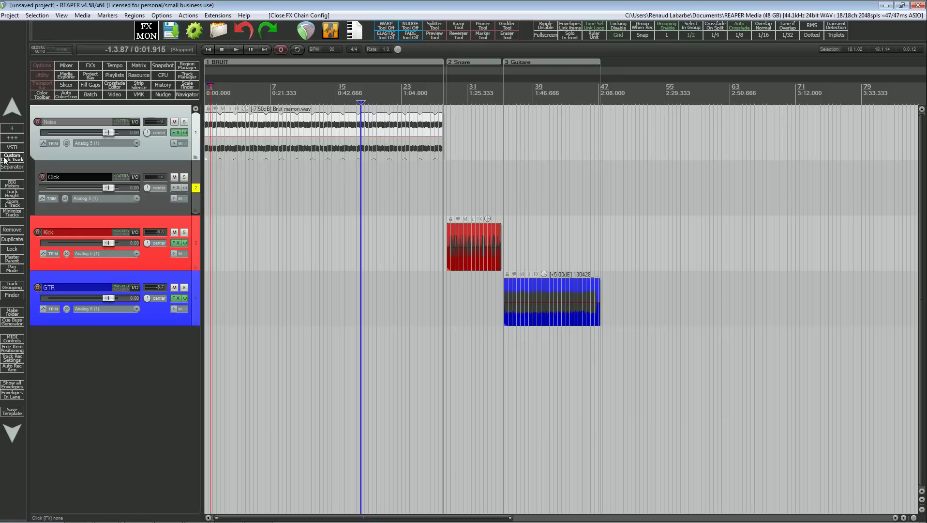
Show big track meters, play the Kick track from the start of the Snare region to watch its peaks, and stop playback
click(13, 184)
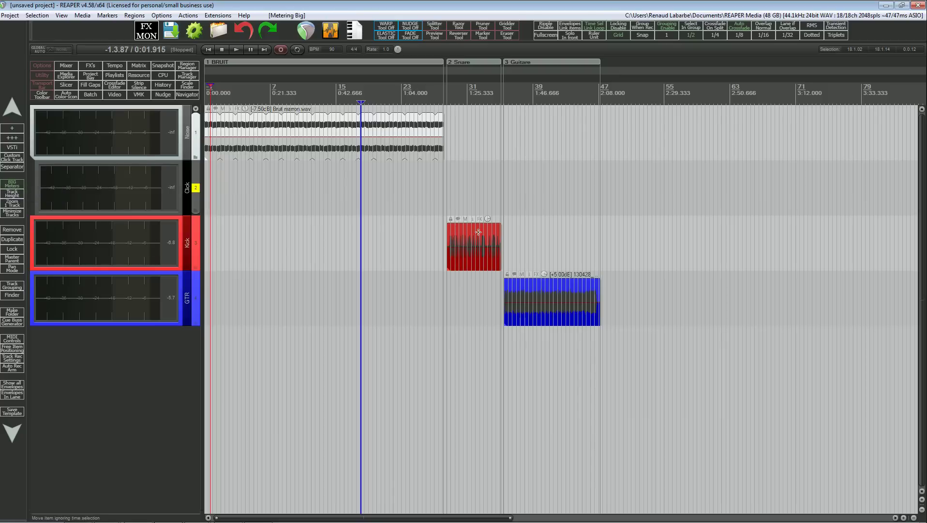
click(447, 197)
scroll(455, 196, up, 5)
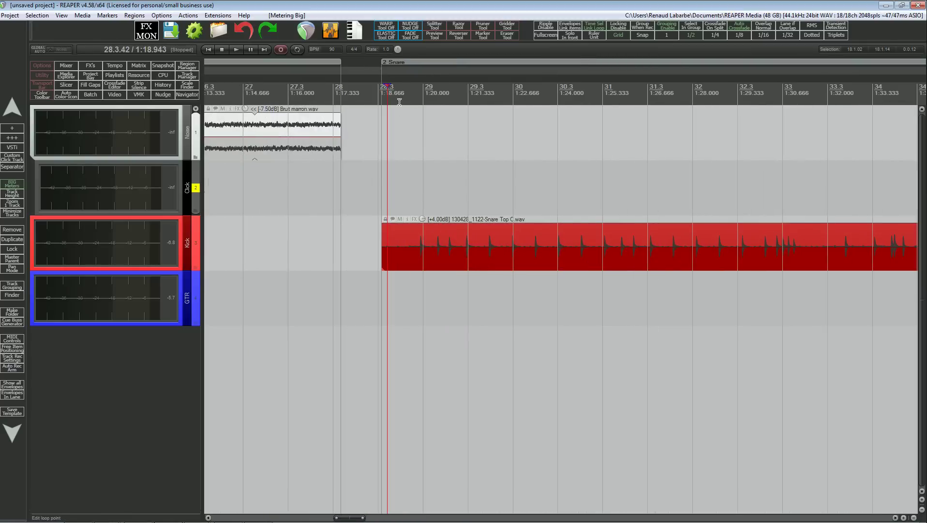
key(space)
key(space)
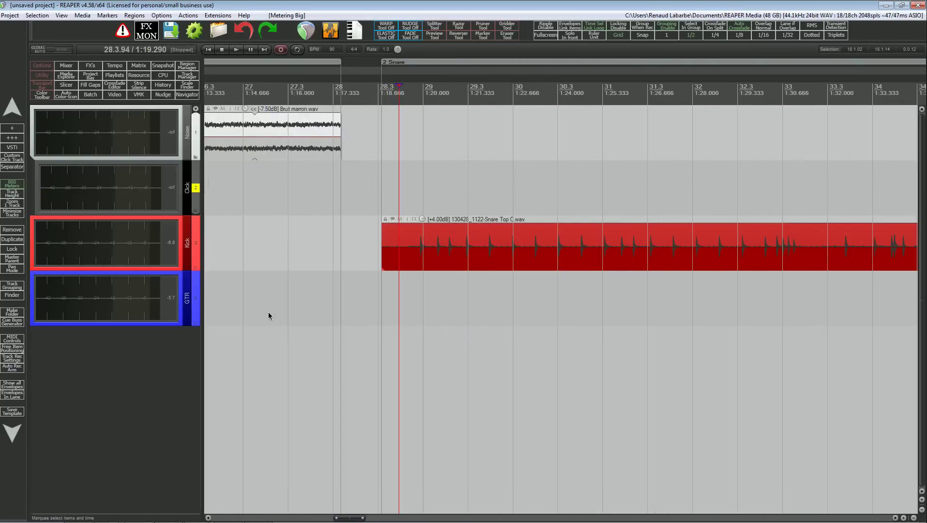
key(space)
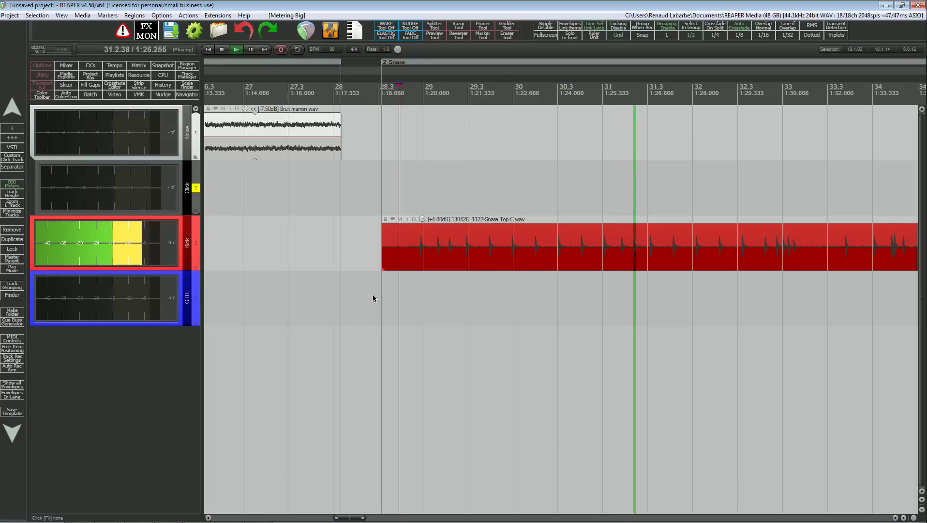
key(space)
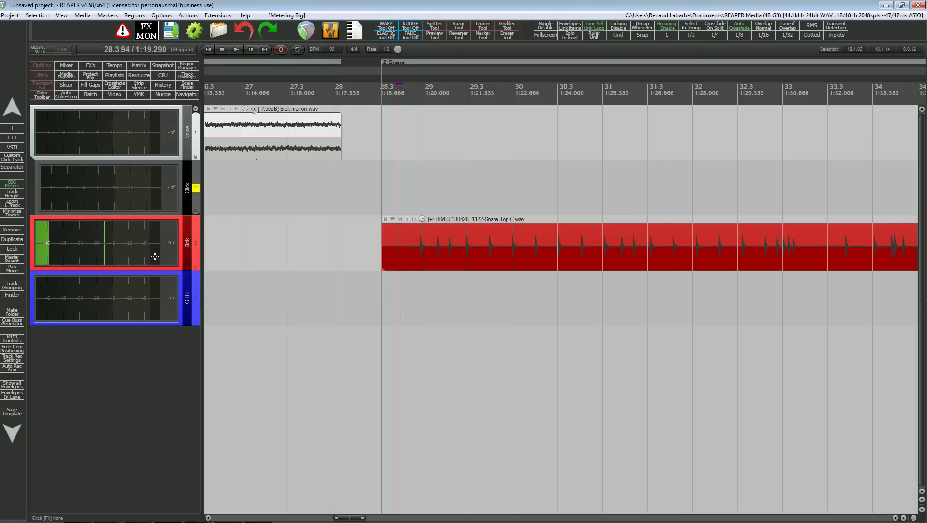
Select the GTR track, play it from the start of the Guitare region to watch its peaks, and stop playback
click(620, 303)
scroll(728, 314, down, 5)
key(Tab)
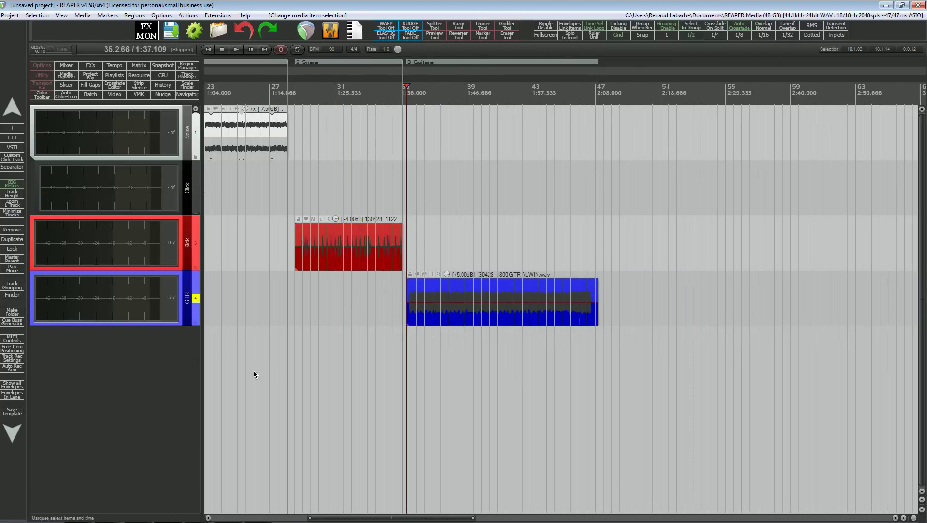
key(space)
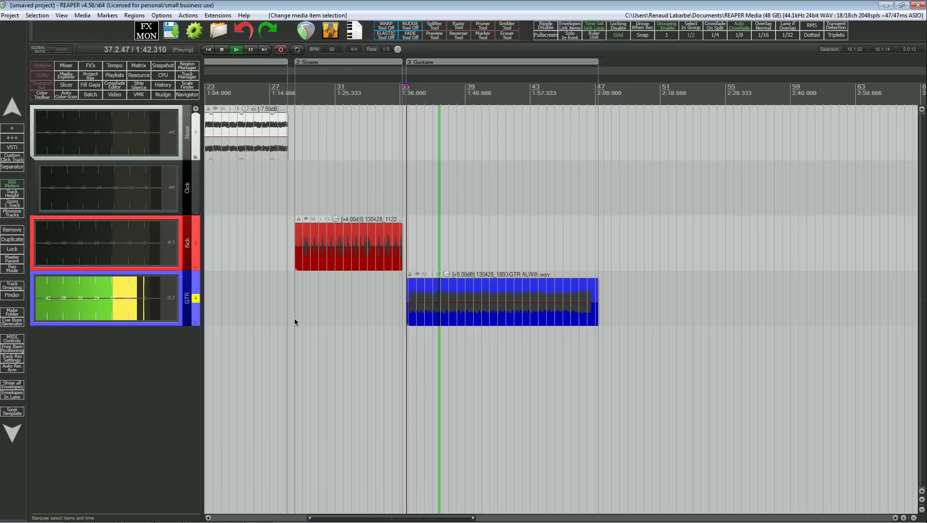
key(space)
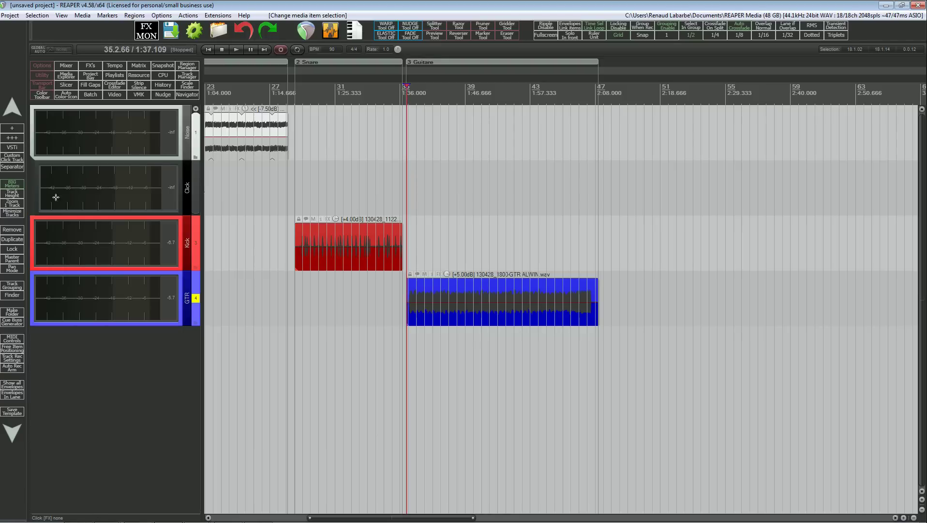
Hide the big meters, open the Kick track's Vu Meter effect, look at its settings panel and return to the dials
click(17, 184)
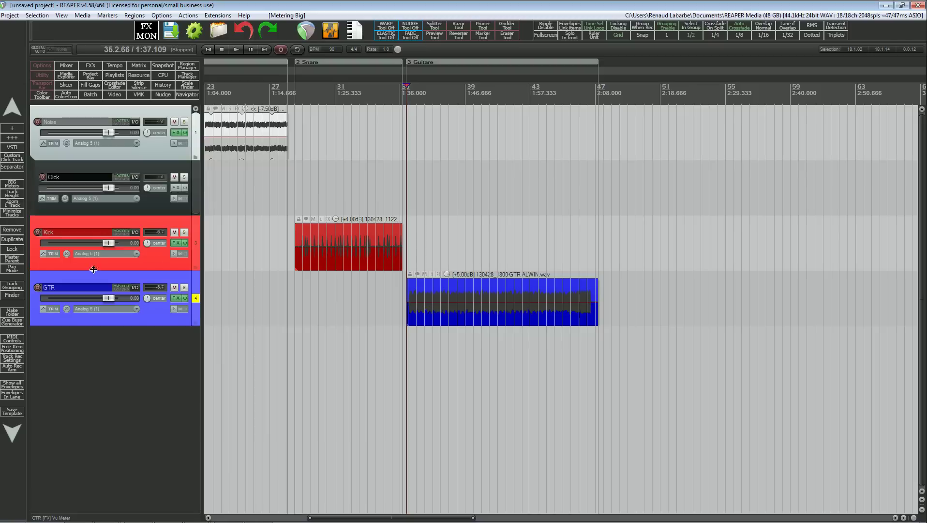
click(150, 250)
key(shift+f)
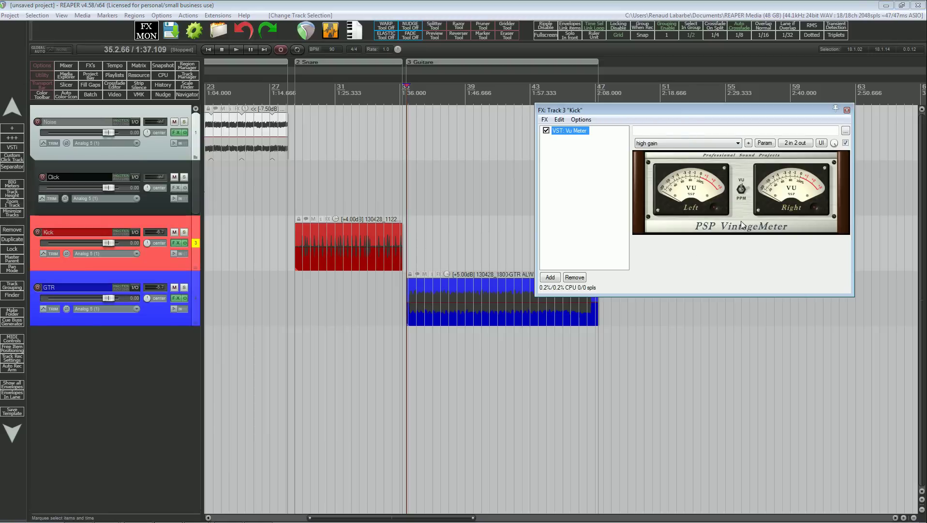
click(721, 230)
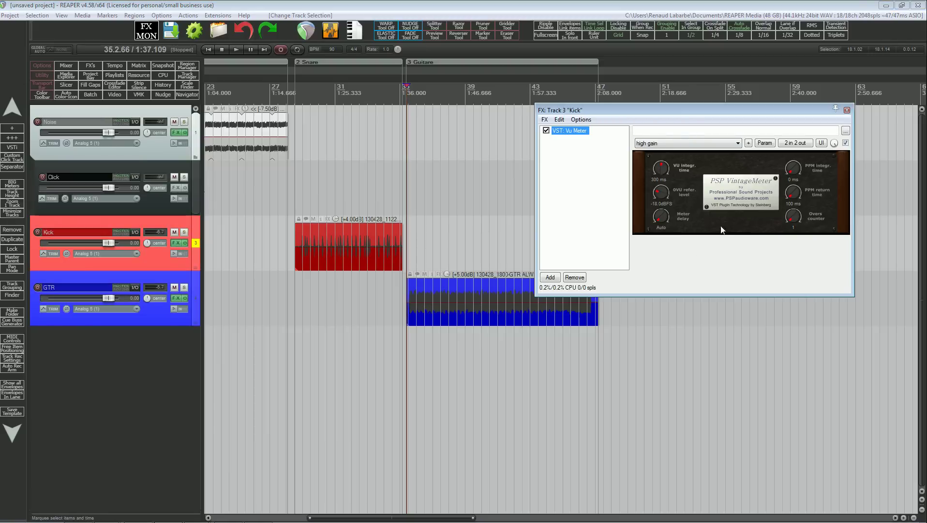
click(728, 196)
Play the Kick track from the start of the Snare region to watch its VU level, then stop playback
click(300, 90)
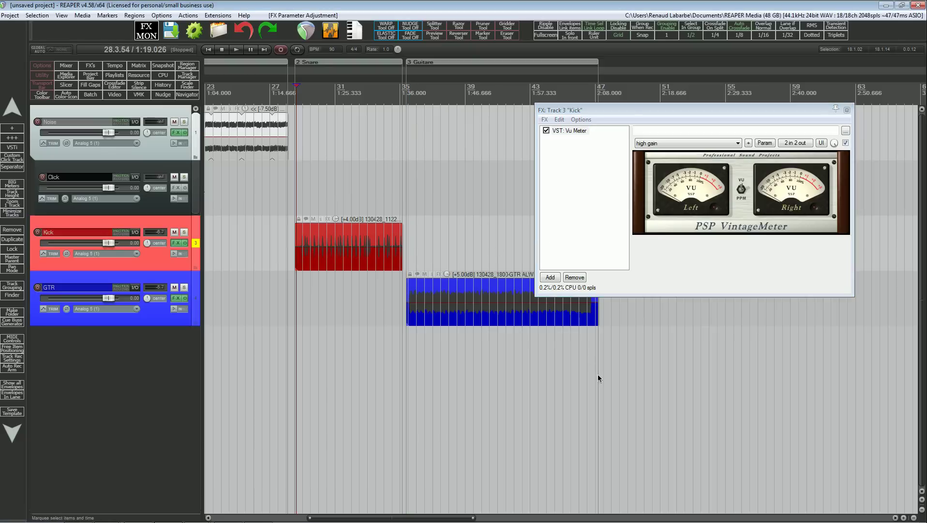
key(space)
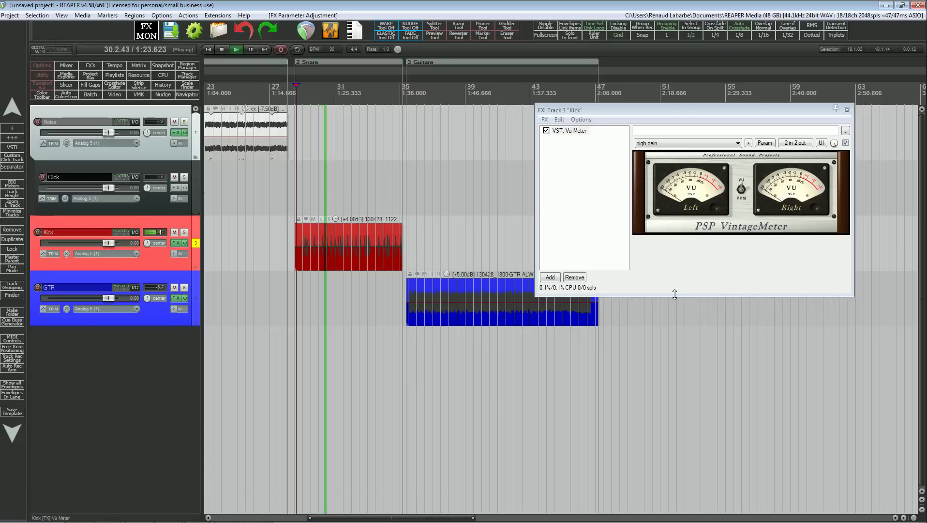
key(space)
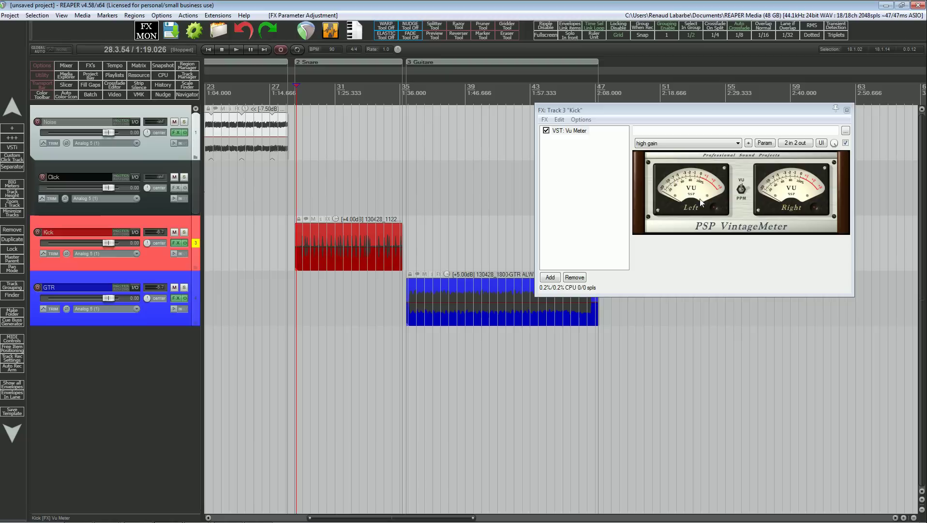
Open the GTR track's Vu Meter effect, move its window over the Kick one and play from the start of the Guitare region
click(415, 94)
click(177, 297)
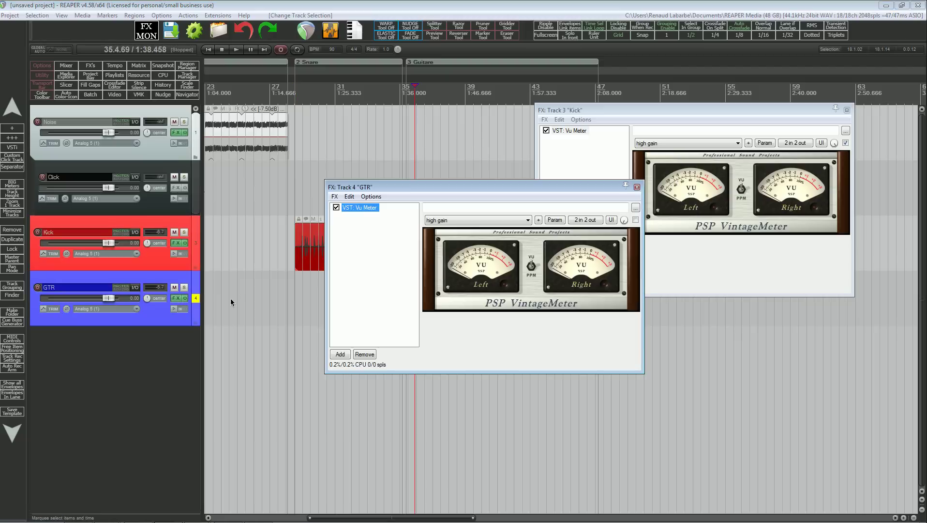
drag(487, 195, 697, 113)
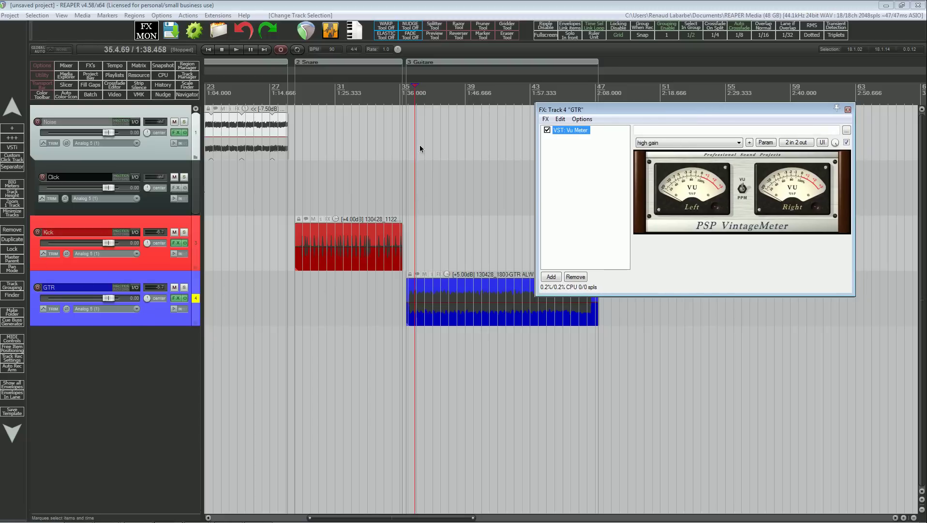
click(406, 125)
key(space)
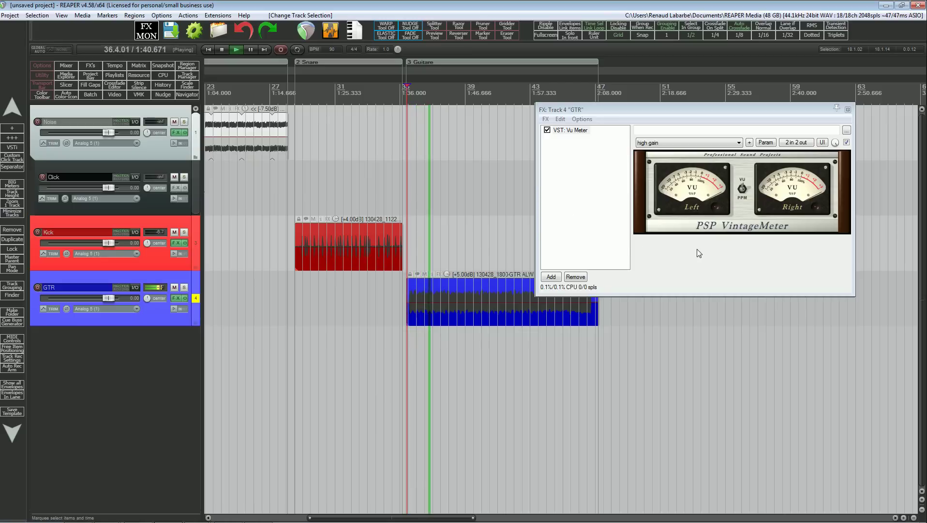
Stop playback, look at the signal chain diagram in Chaine du son.pdf in Adobe Reader, and return to REAPER
key(space)
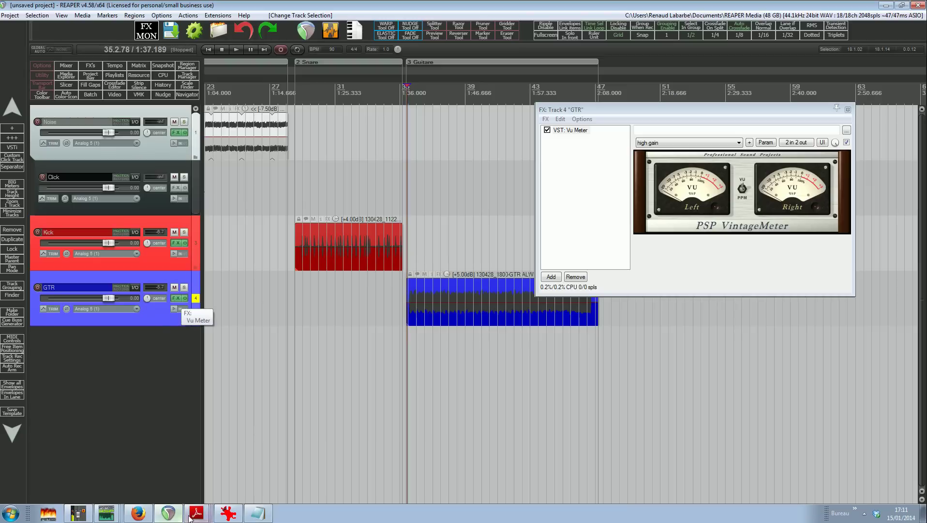
mouse_move(197, 517)
click(175, 443)
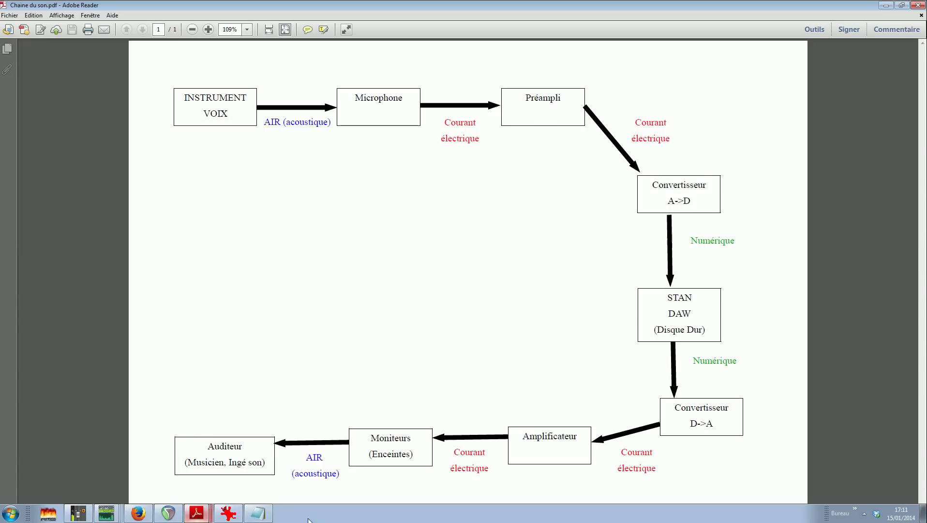
click(48, 514)
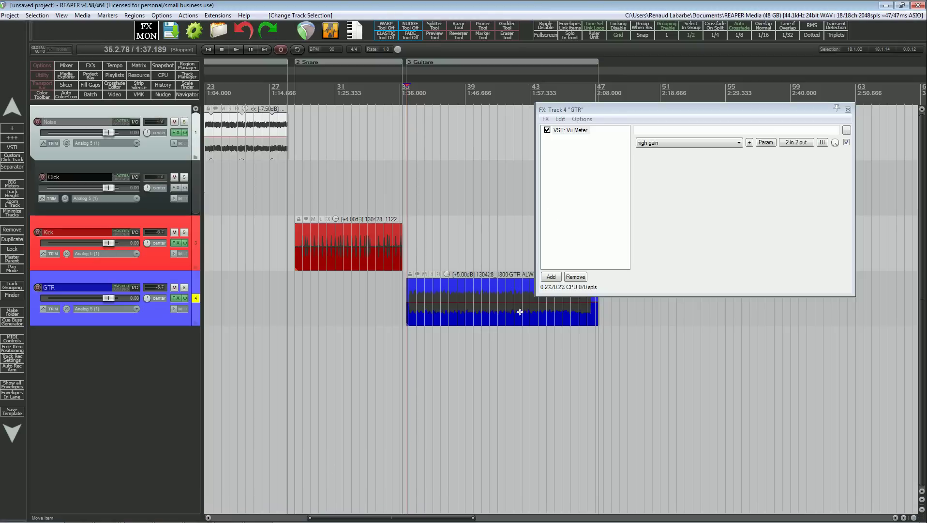
Close the Vu Meter effect windows of the GTR and Kick tracks
mouse_move(612, 110)
mouse_down()
mouse_move(668, 102)
mouse_move(614, 110)
mouse_up()
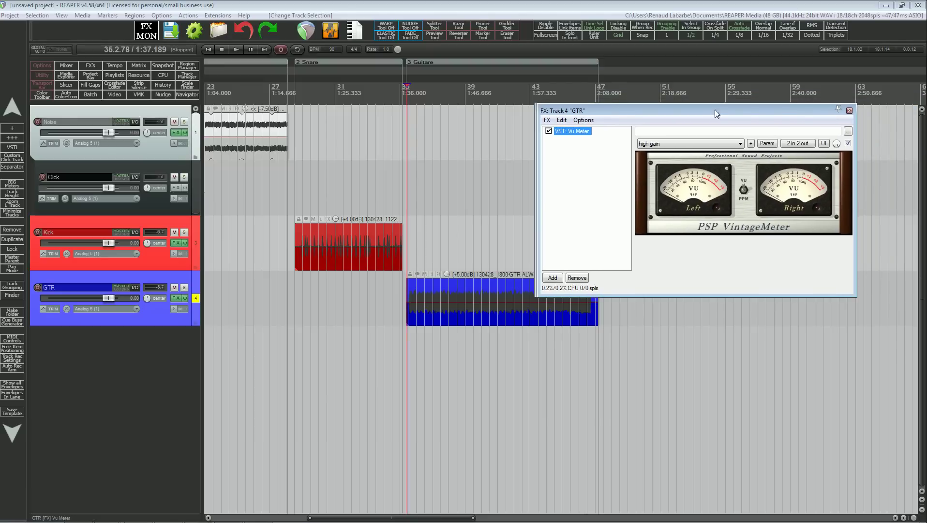
click(850, 111)
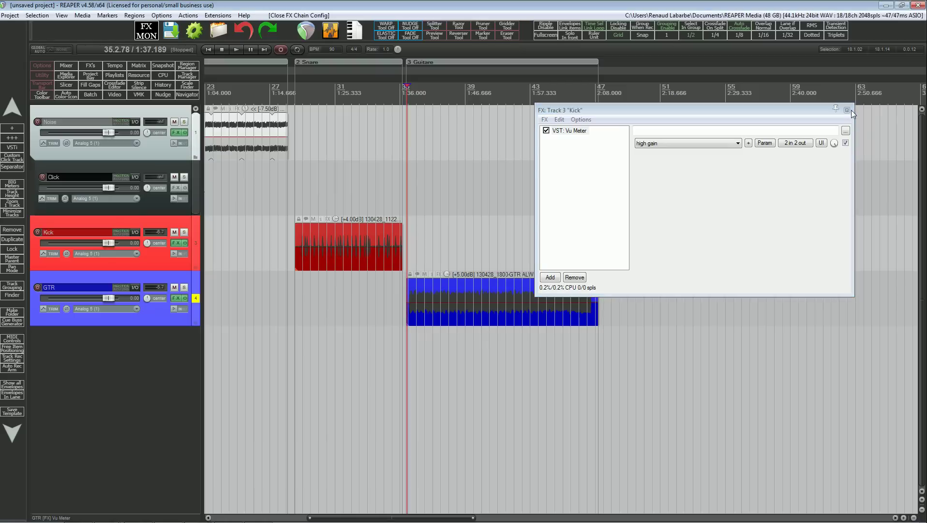
click(848, 111)
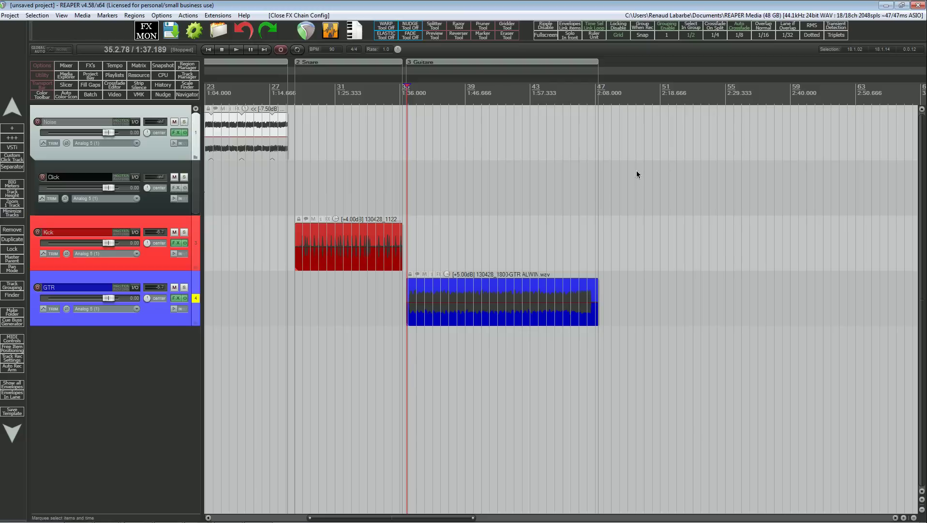
Select the guitar and snare items in turn to compare their waveforms, finishing on the snare item
click(459, 296)
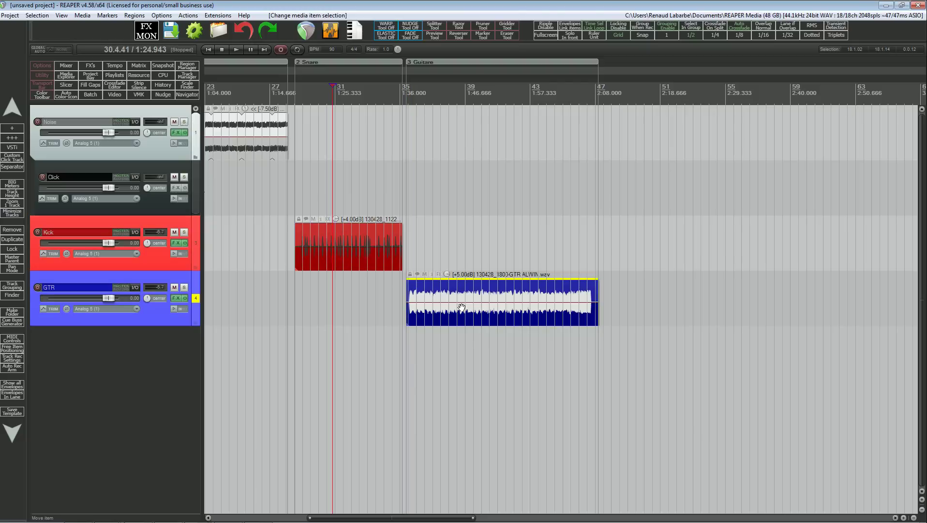
click(364, 256)
click(435, 301)
click(405, 289)
click(441, 300)
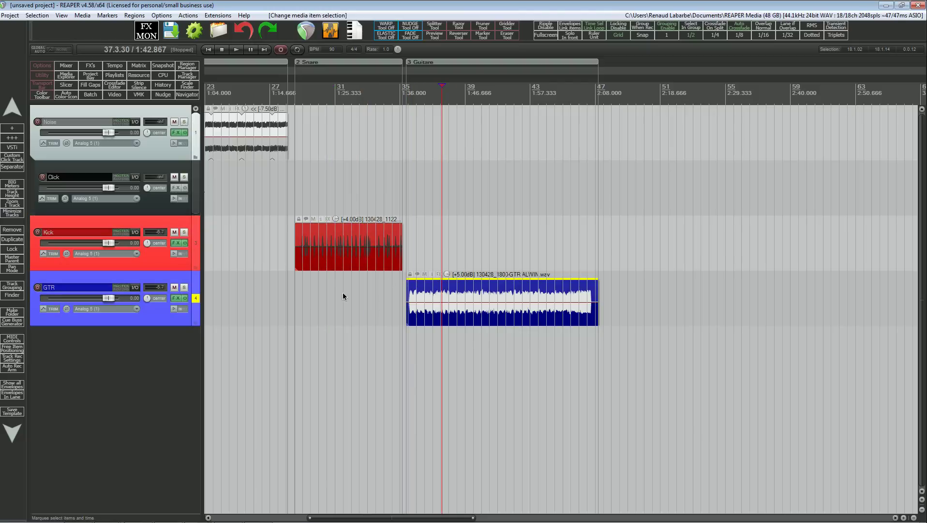
scroll(342, 293, up, 5)
scroll(435, 290, left, 3)
right_click(536, 289)
click(507, 247)
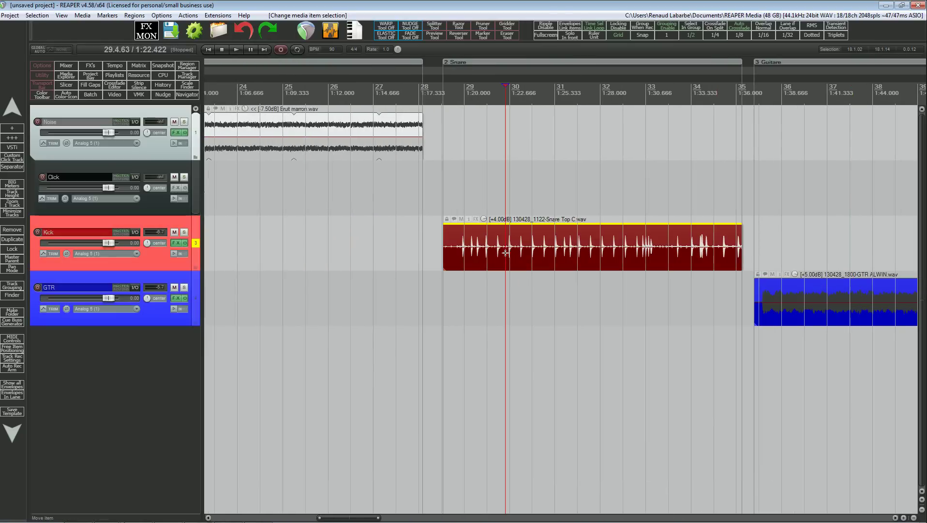
scroll(460, 315, right, 4)
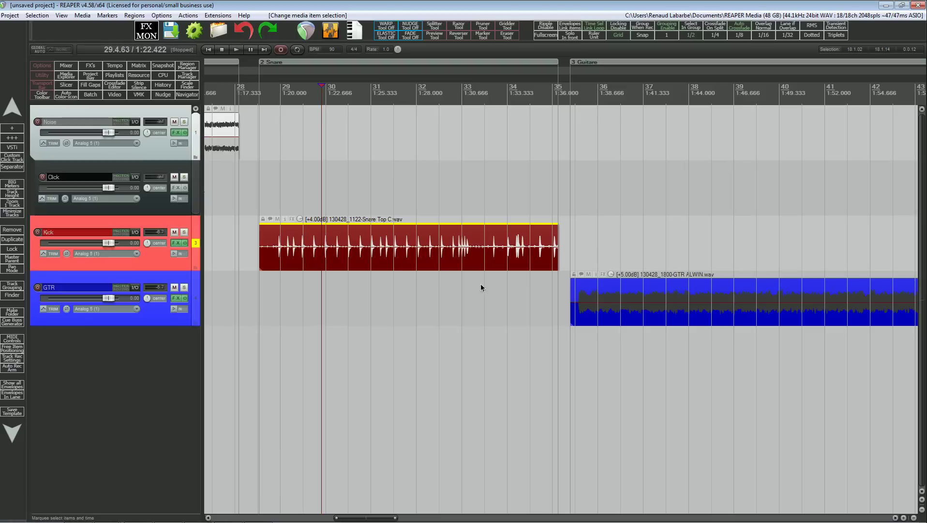
scroll(622, 302, down, 3)
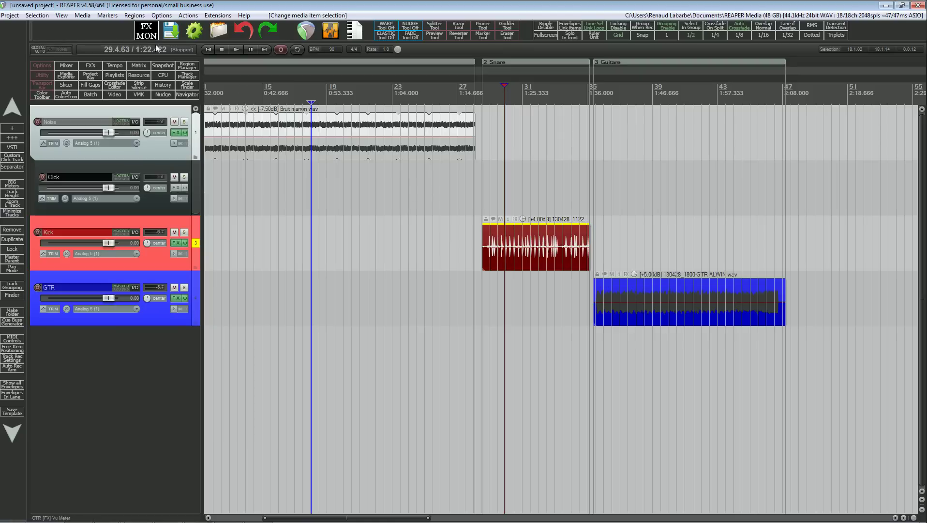
Open the monitoring effects with TT DR, move their window clear of the snare item, and play the snare twice to watch its dynamic range
click(146, 30)
drag(442, 83, 799, 56)
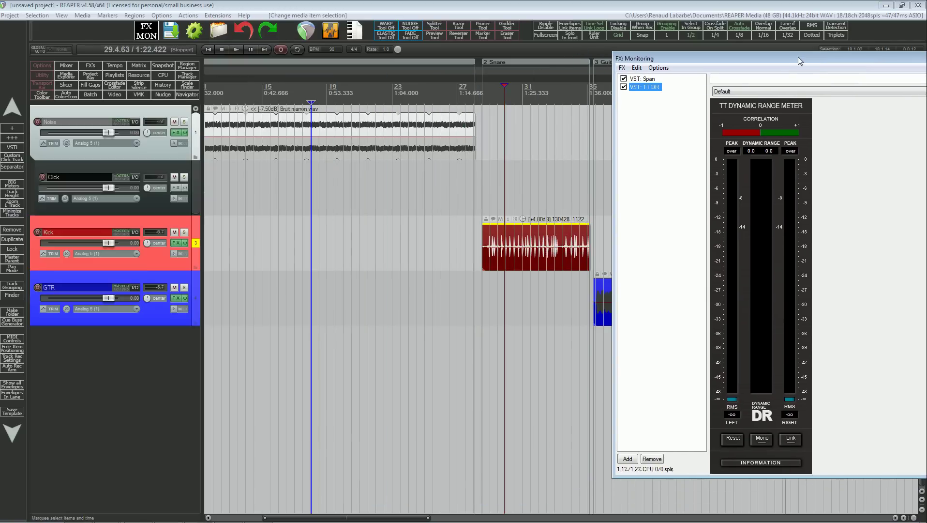
click(493, 180)
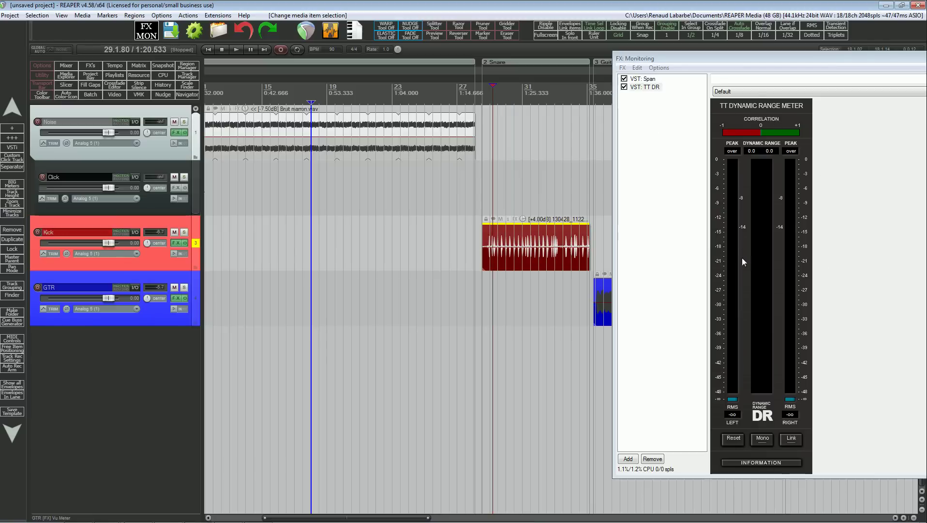
click(491, 92)
key(space)
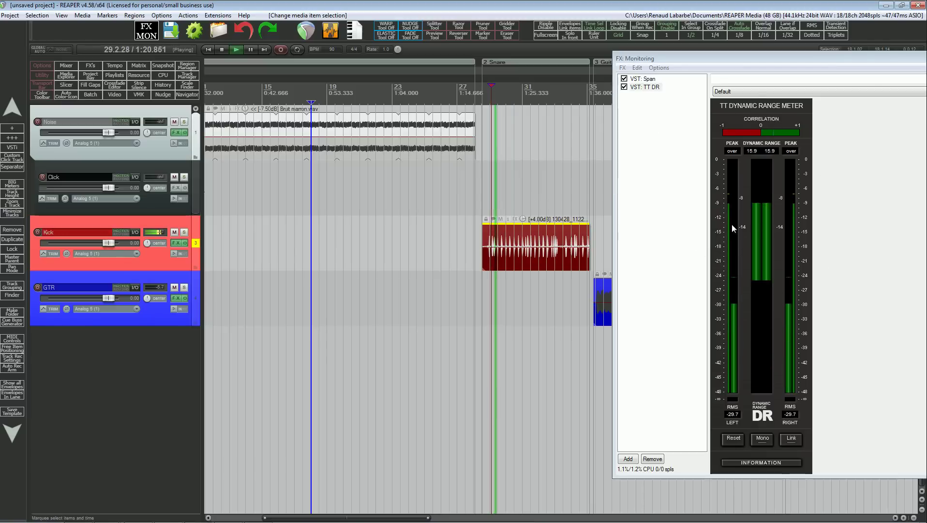
key(space)
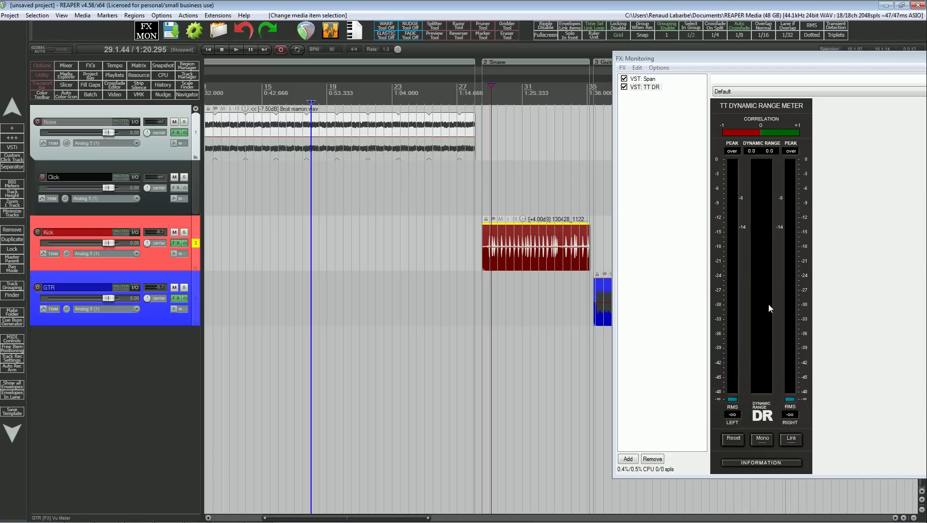
key(space)
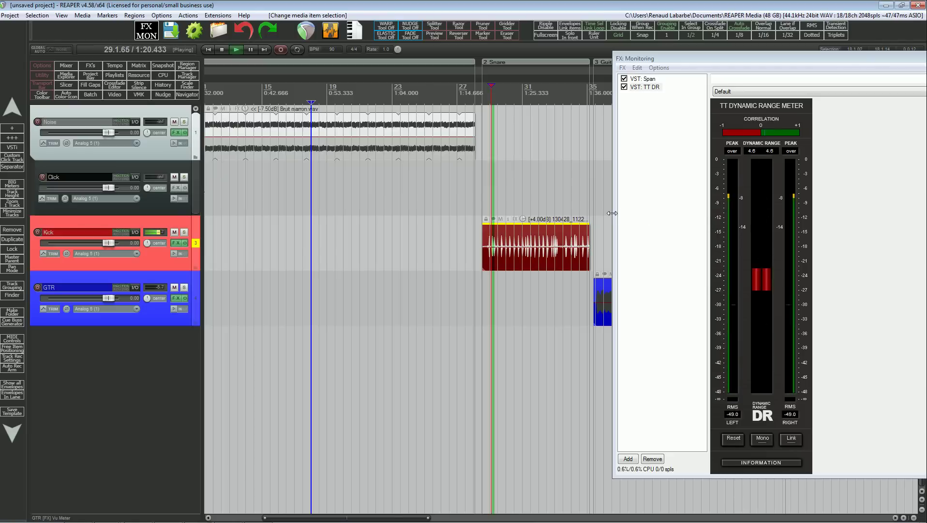
key(space)
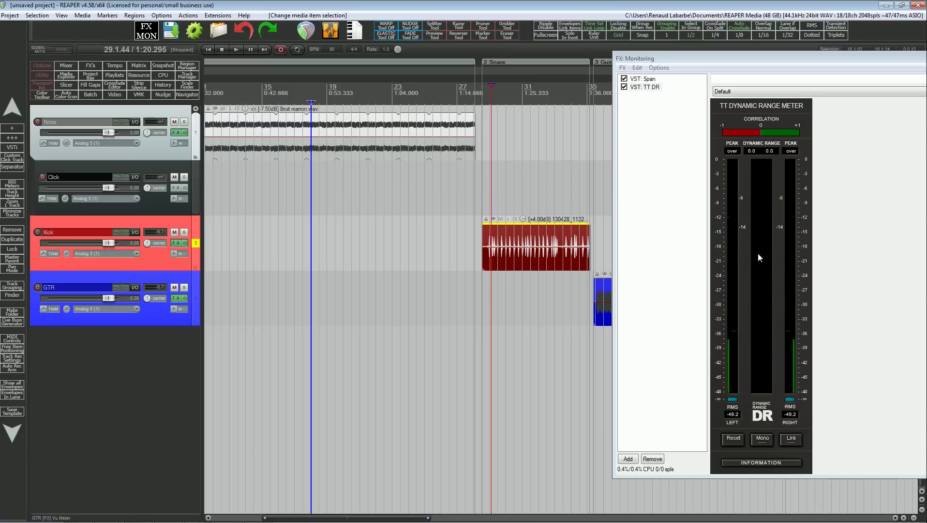
Make a time selection from about bar 24 to bar 35, and play the guitar item to compare its dynamic range
drag(595, 96, 412, 95)
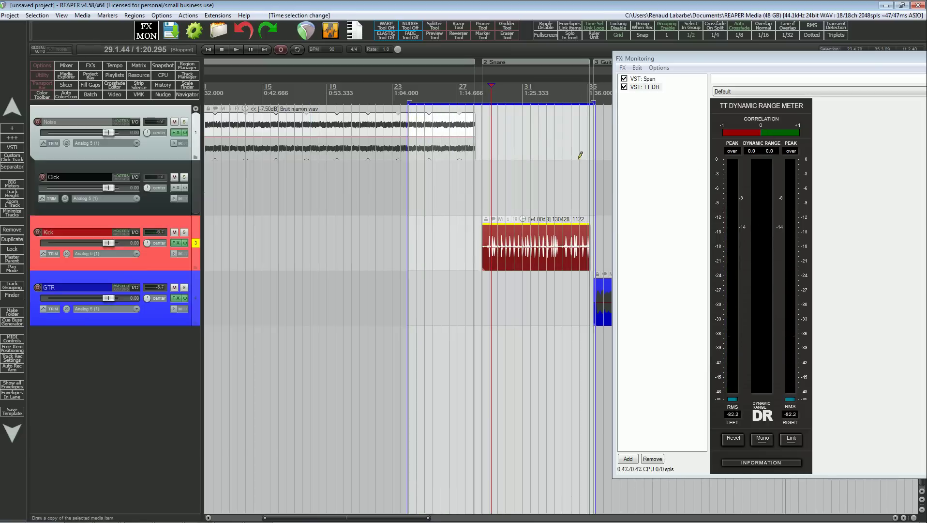
scroll(374, 141, right, 5)
click(376, 141)
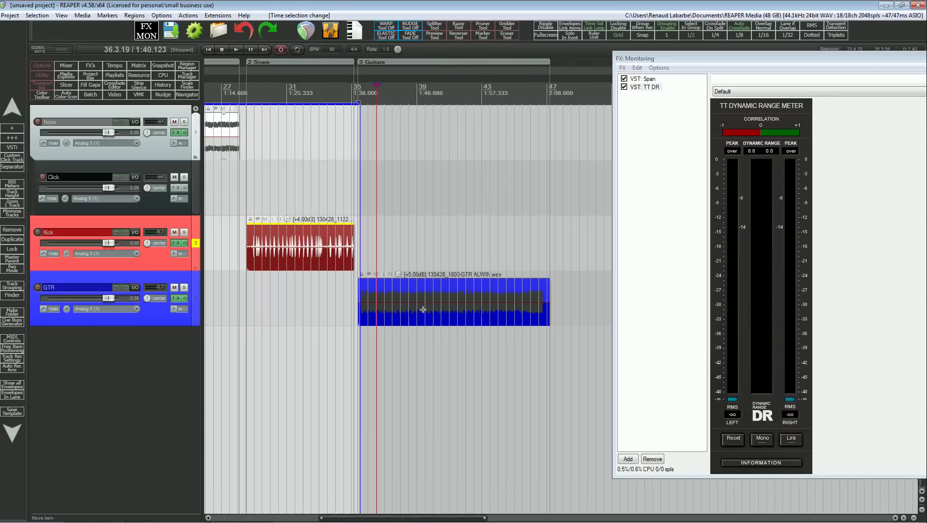
key(space)
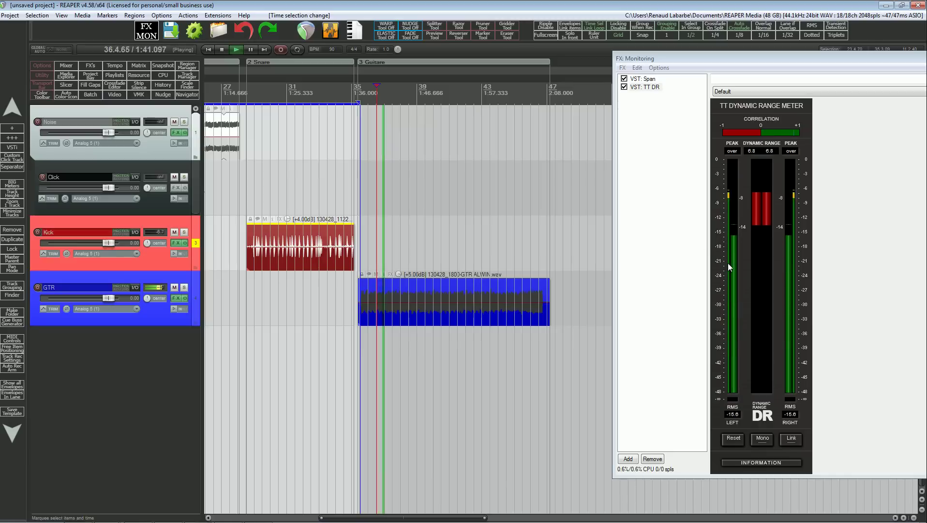
key(space)
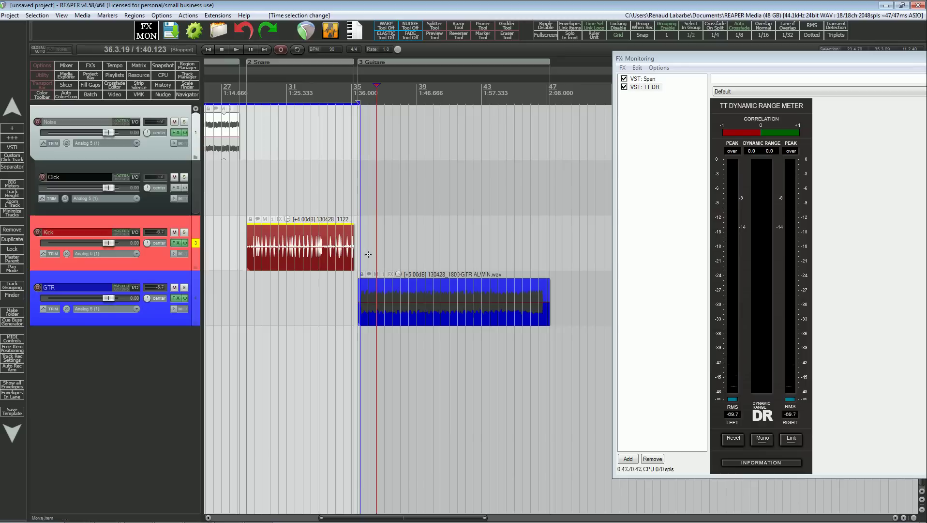
Dismiss the arrange context menu, select the GTR track, and close the monitoring effects window
scroll(271, 160, up, 3)
right_click(507, 301)
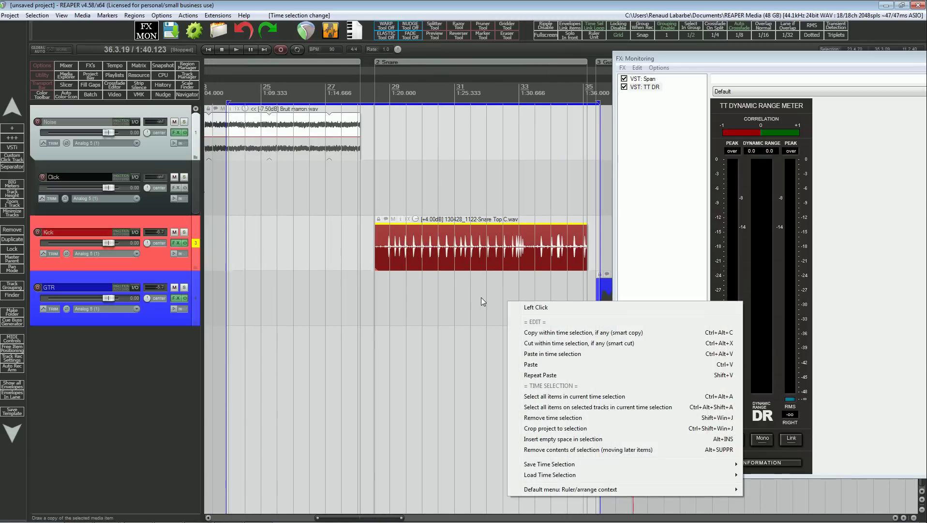
click(481, 297)
scroll(481, 298, down, 4)
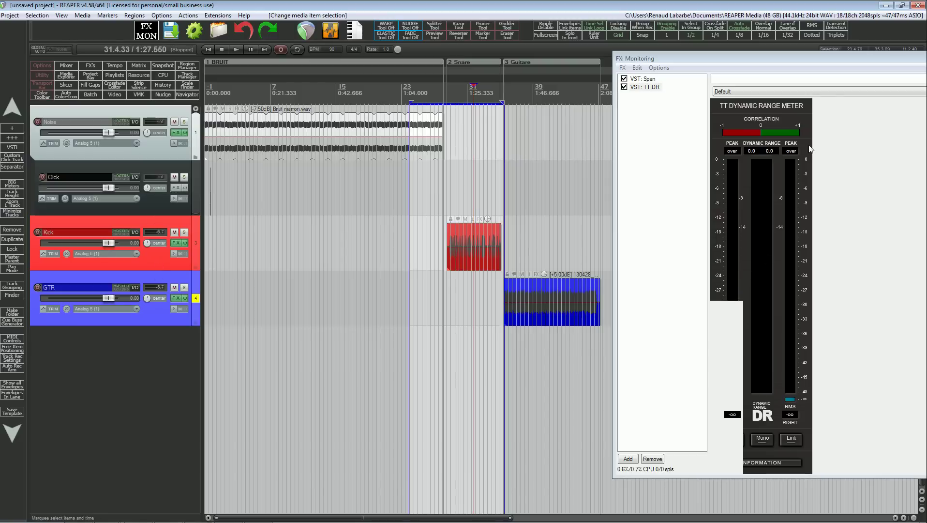
double_click(856, 60)
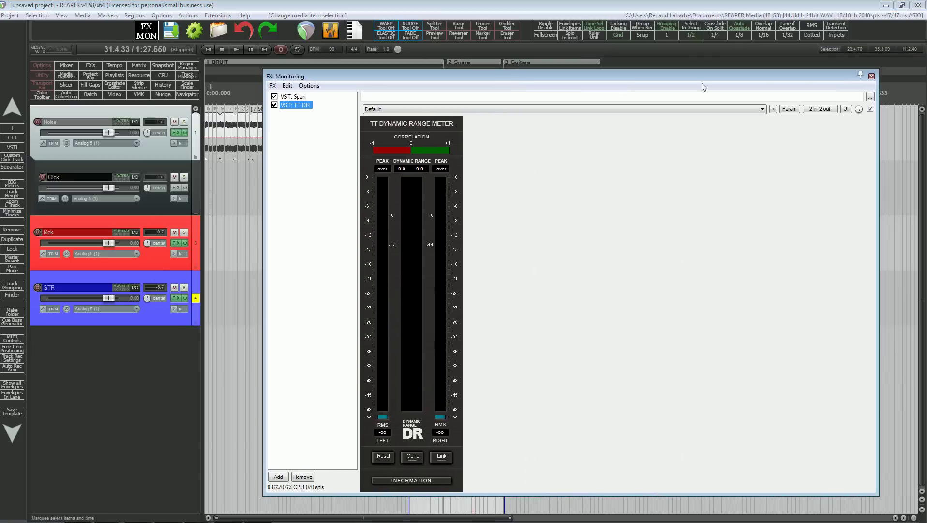
click(872, 76)
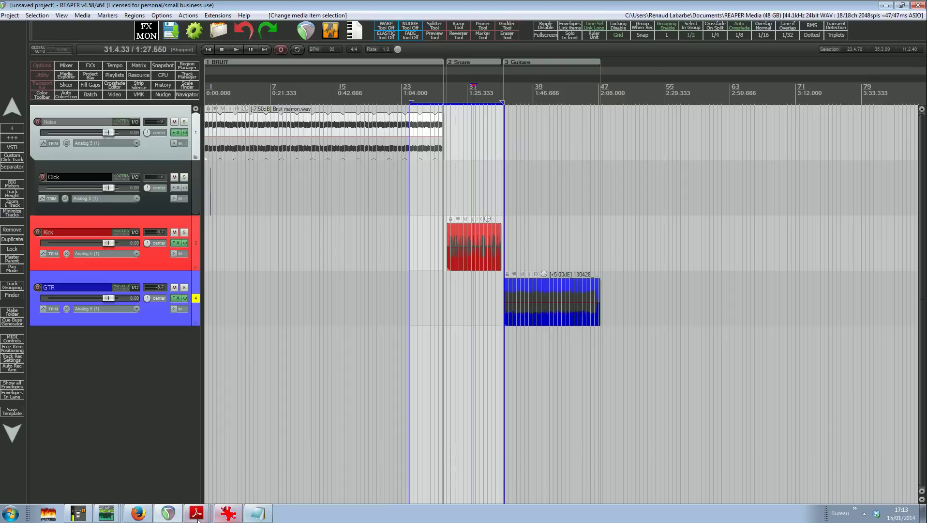
Look at Chaine du son.pdf in Adobe Reader again, check for Reference numérique.pdf among the open documents, and return to REAPER
click(188, 520)
click(199, 444)
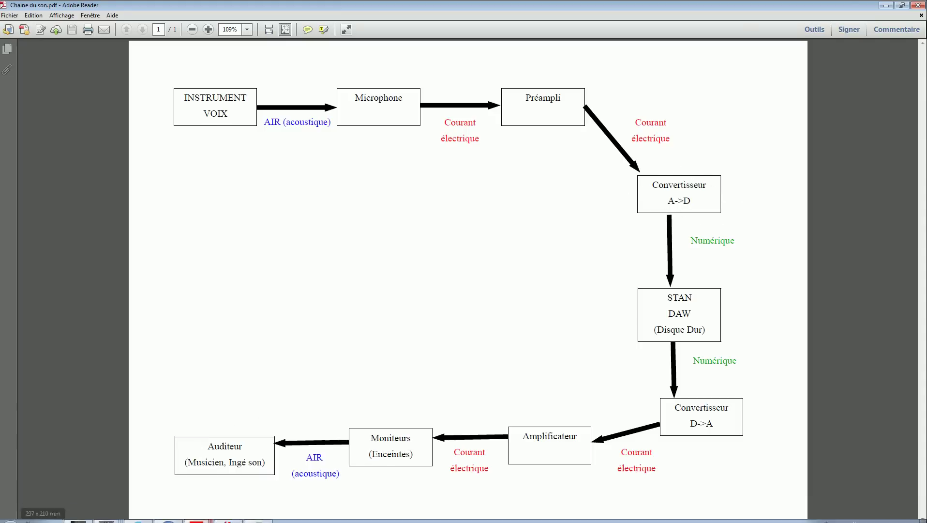
click(169, 513)
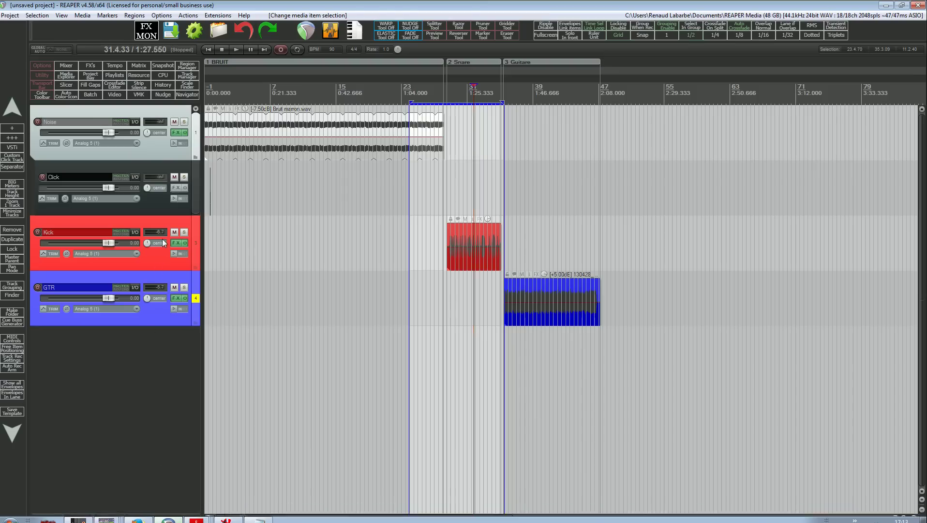
mouse_move(156, 519)
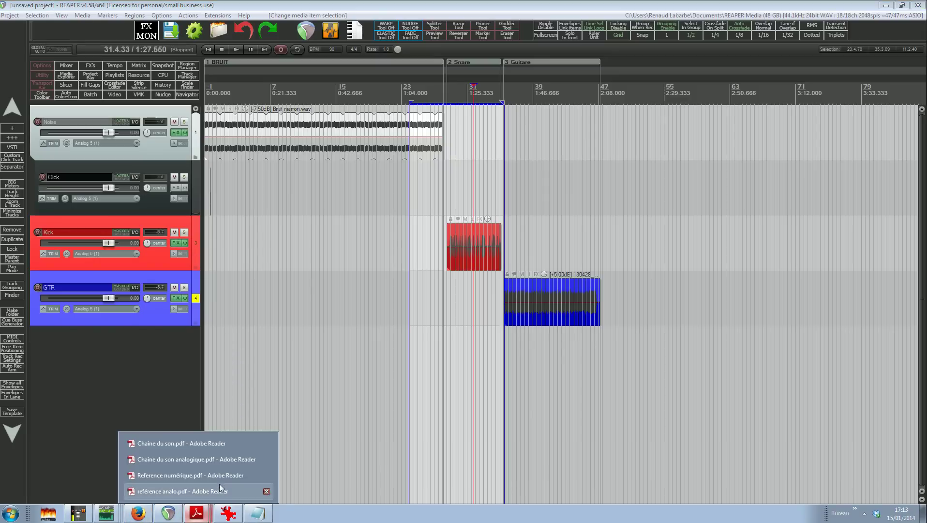
mouse_move(196, 513)
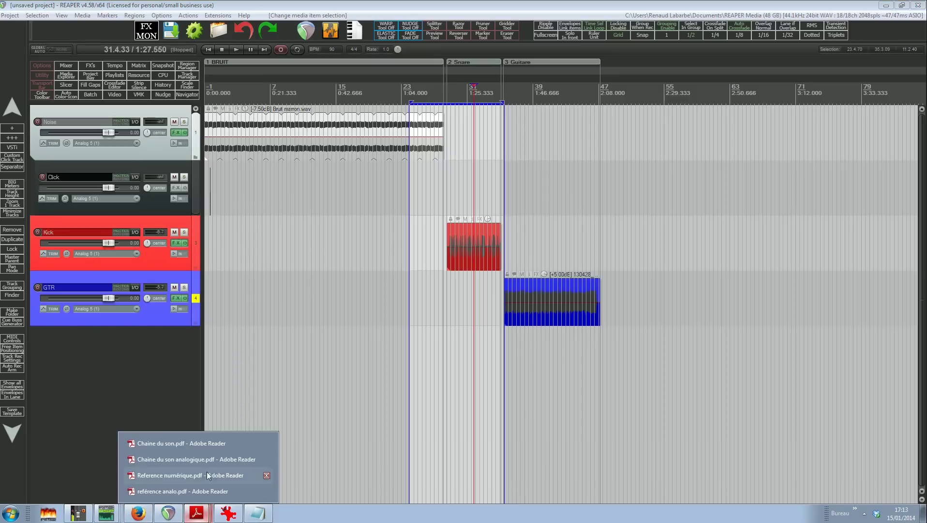
click(207, 472)
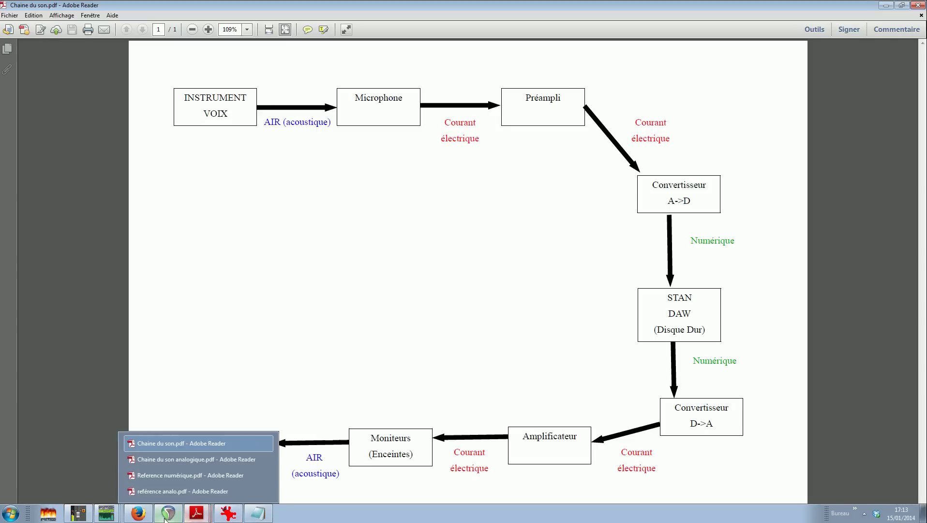
click(168, 516)
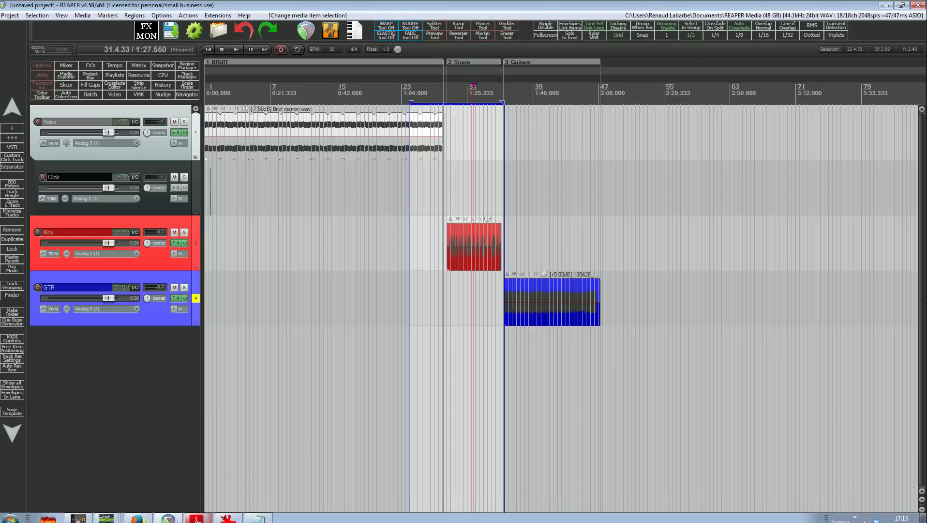
Open the VU Meter on the Kick track and move its window to examine the meter scale
click(175, 243)
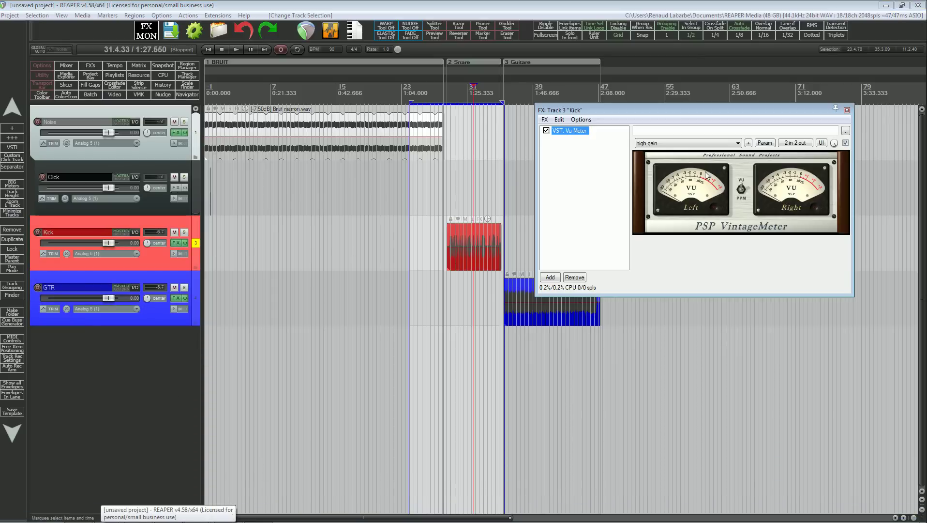
drag(766, 109, 597, 129)
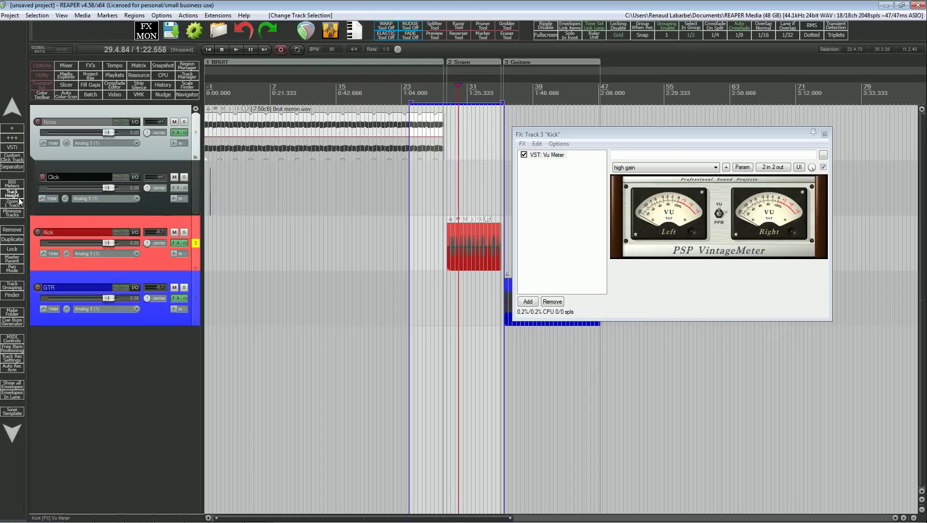
Show the big track meters, close the effects window, and play the snare from about bar 29 to watch its peak level
click(13, 184)
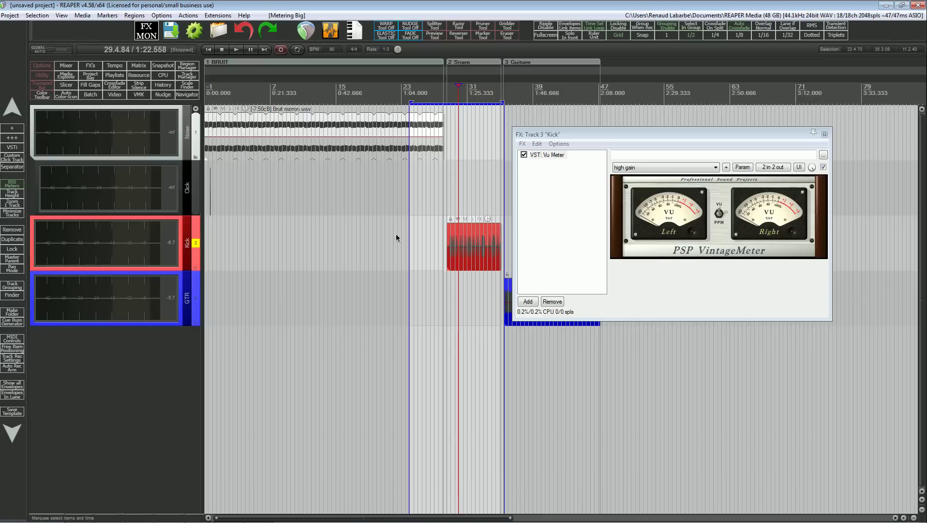
click(451, 224)
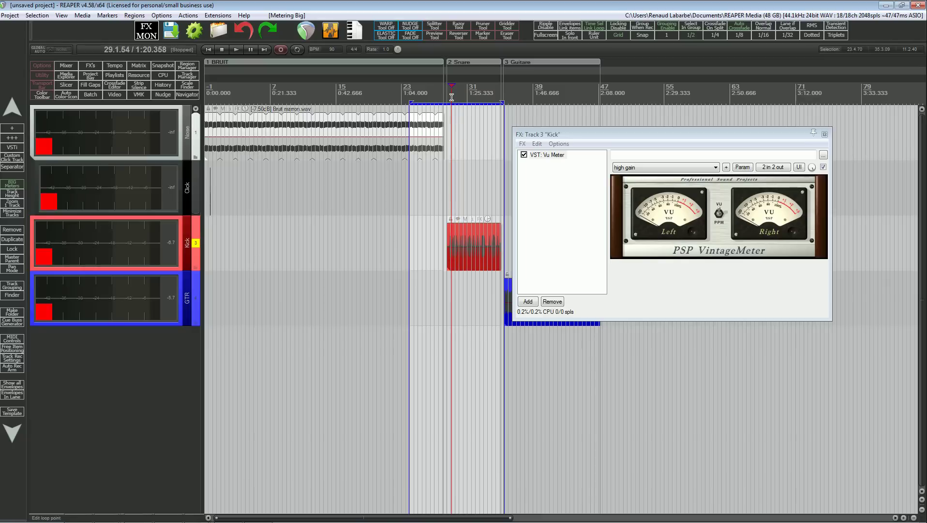
click(825, 134)
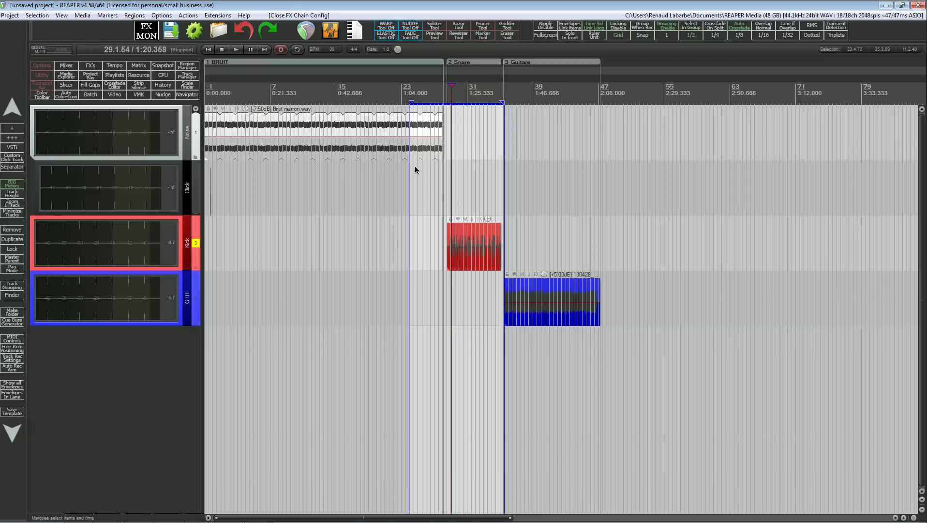
click(451, 97)
key(space)
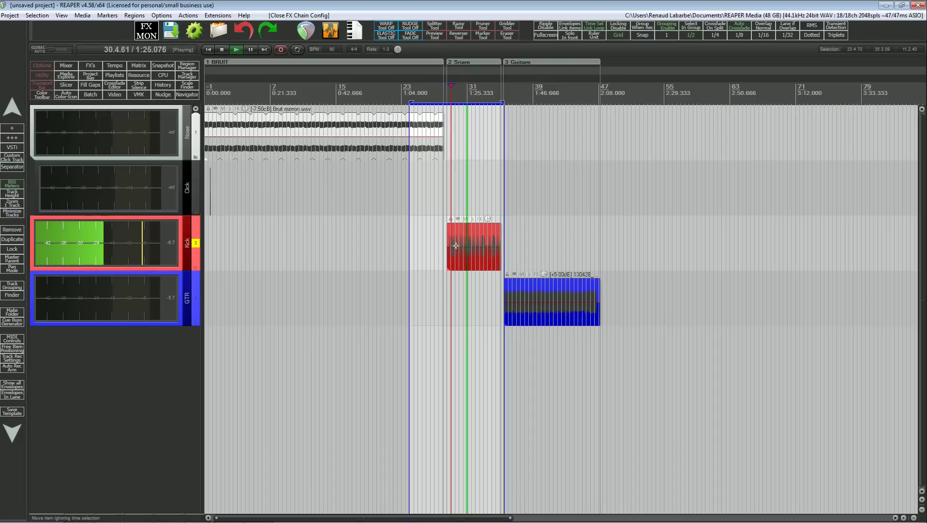
Raise the snare item's volume during playback while watching its peak meter, and stop
click(470, 255)
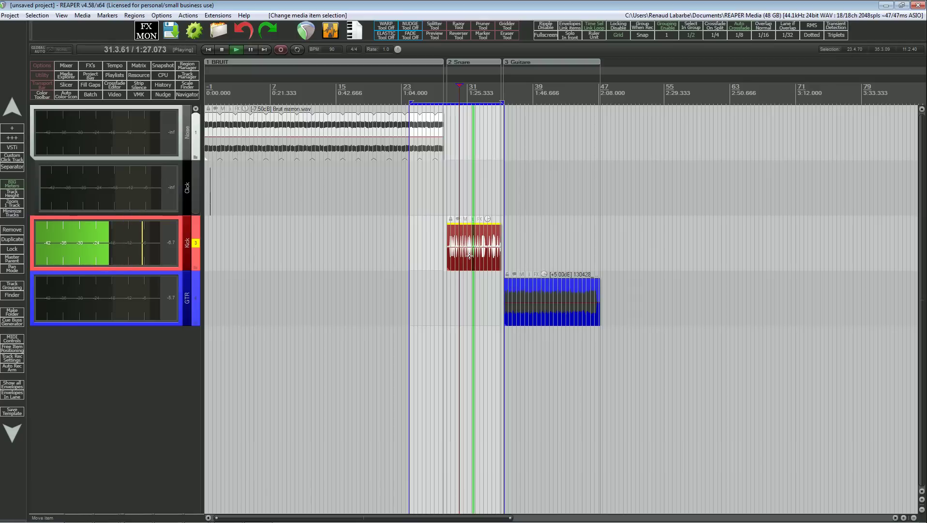
scroll(470, 255, up, 2)
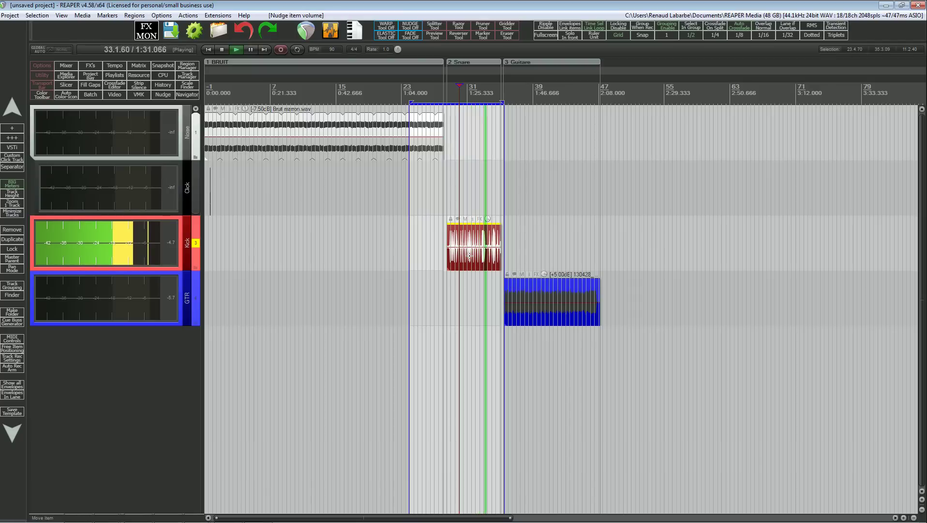
key(space)
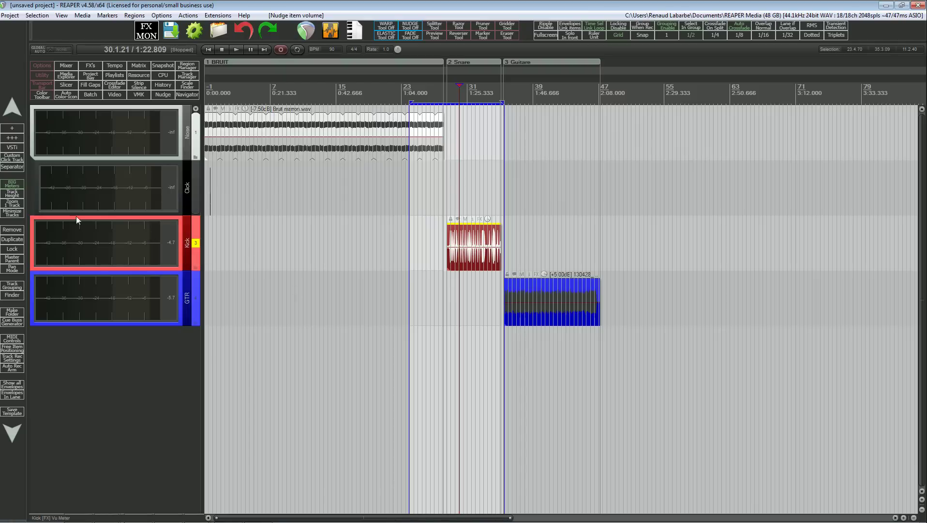
Restore the normal track controls, reopen the Kick track's VU Meter, and move its window over the arrangement
click(12, 184)
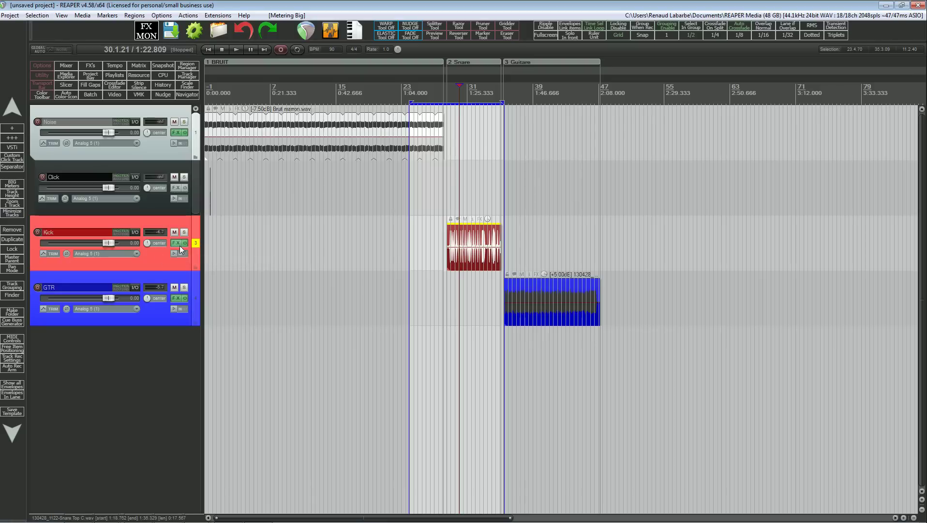
click(176, 243)
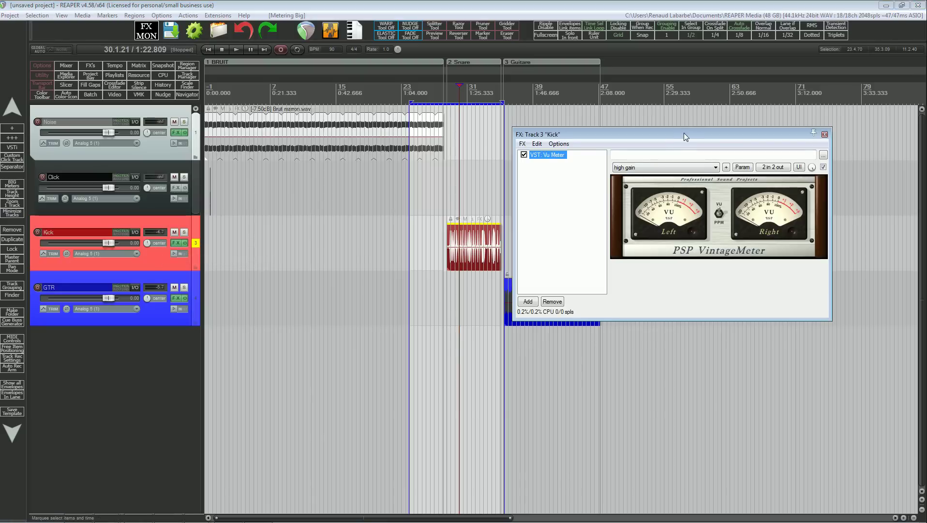
drag(684, 133, 420, 211)
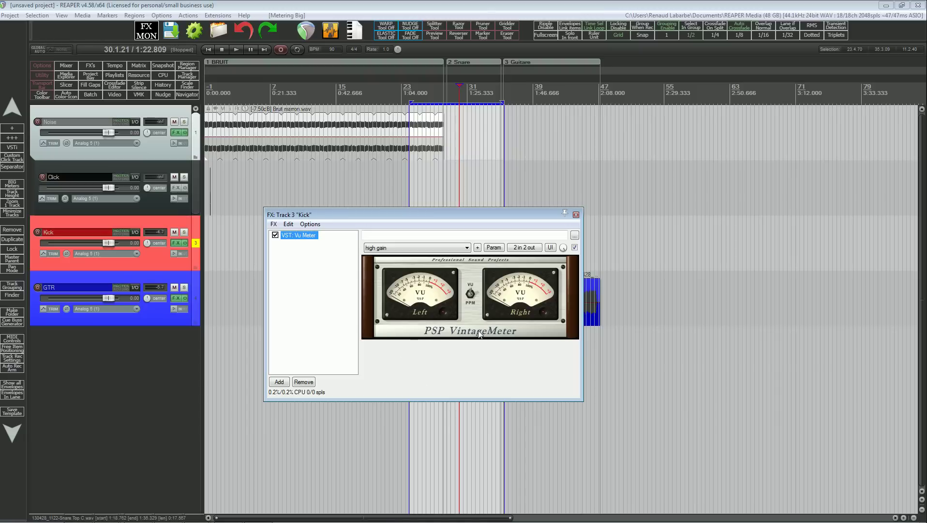
key(F7)
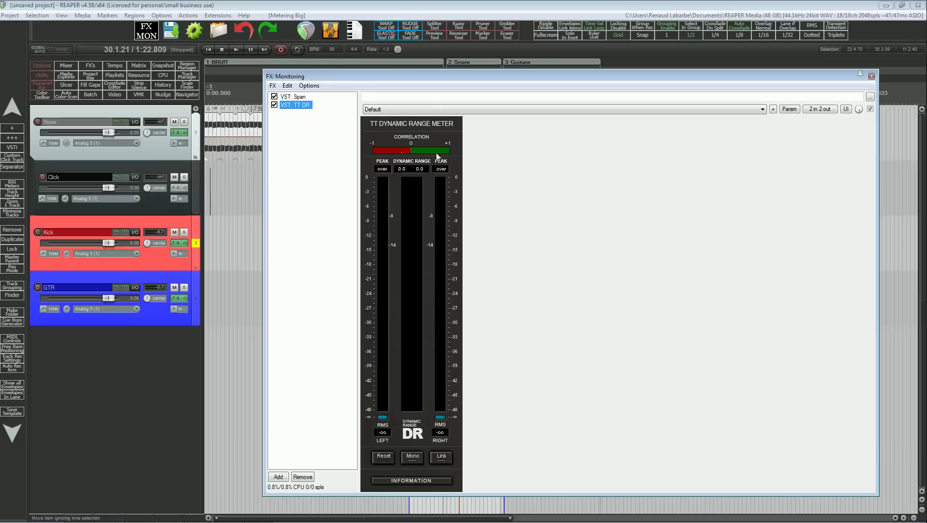
drag(455, 85, 559, 44)
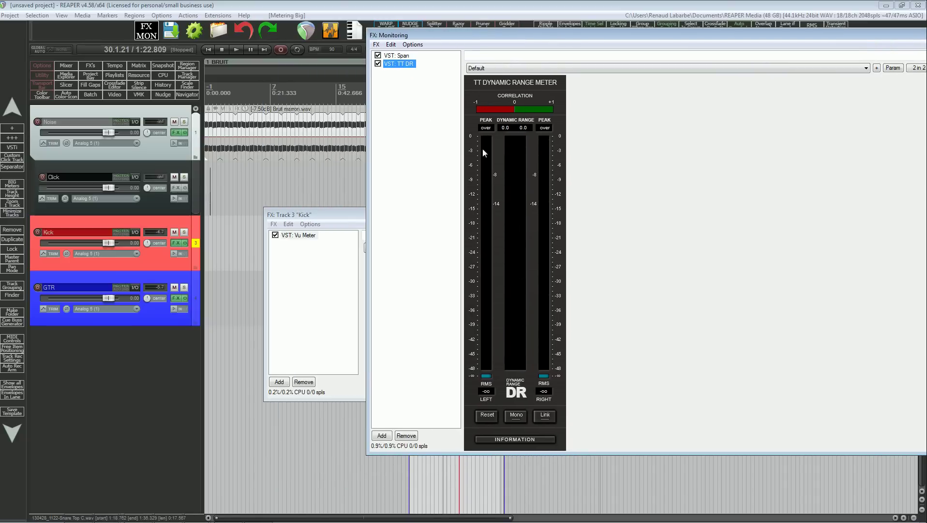
key(F7)
key(F7)
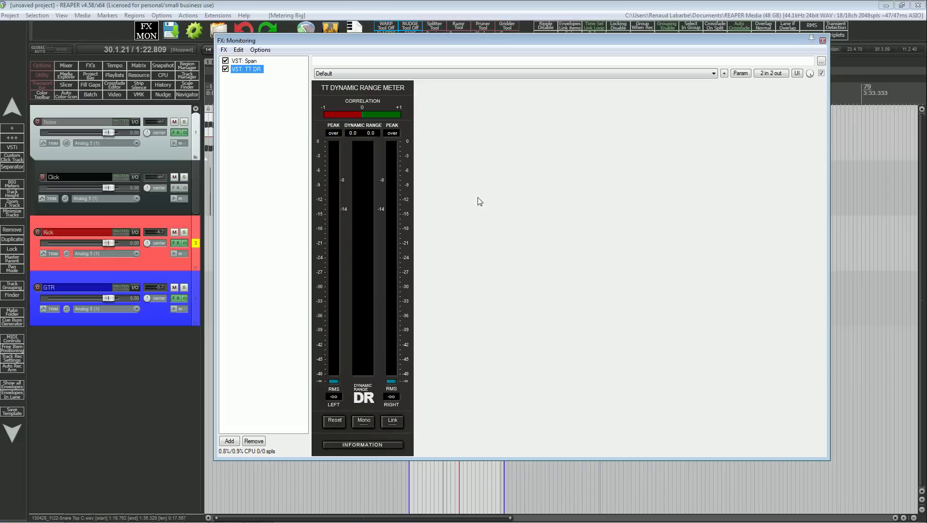
click(823, 41)
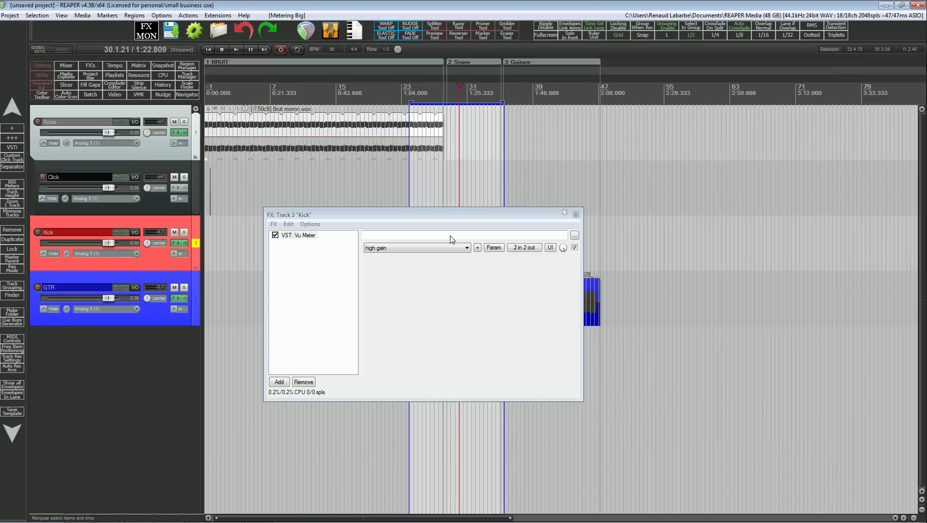
Reposition the VU Meter window and play the snare from about bar 28 to watch its VU level
drag(469, 211, 636, 201)
drag(577, 205, 586, 197)
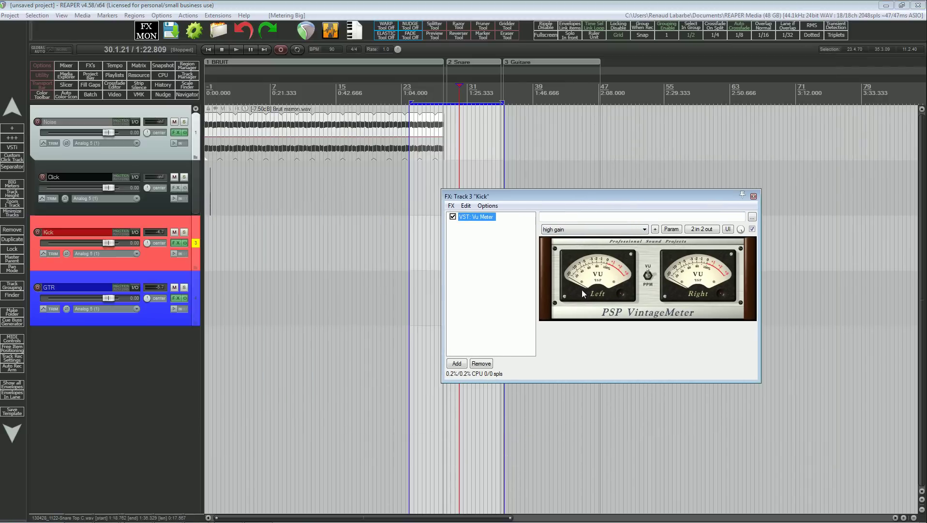
click(448, 91)
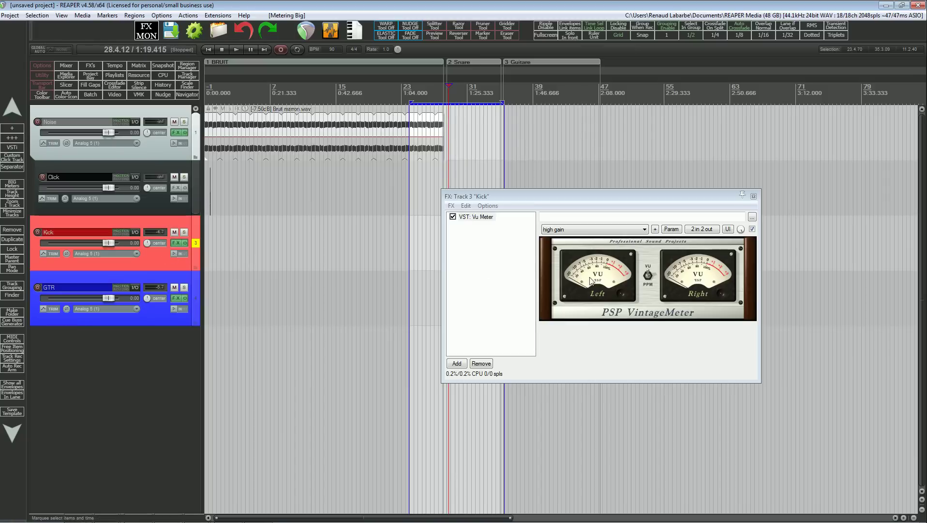
key(space)
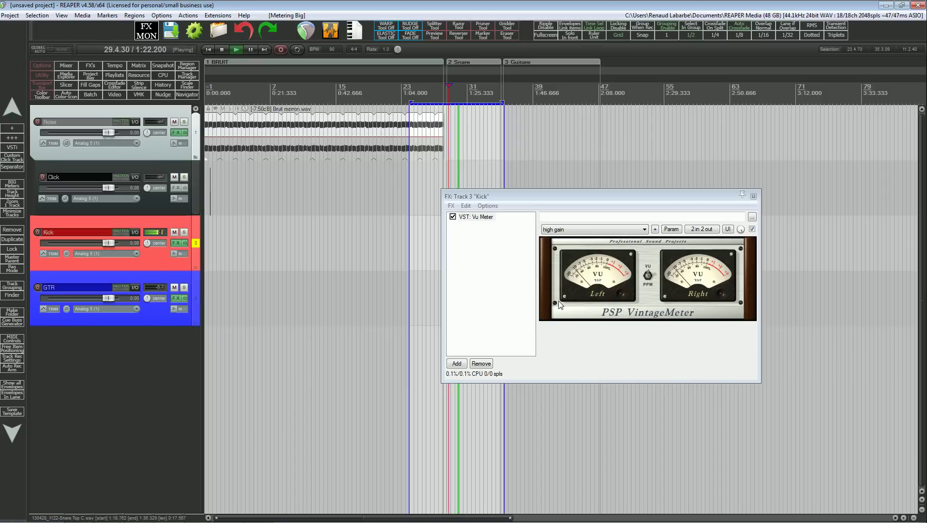
key(space)
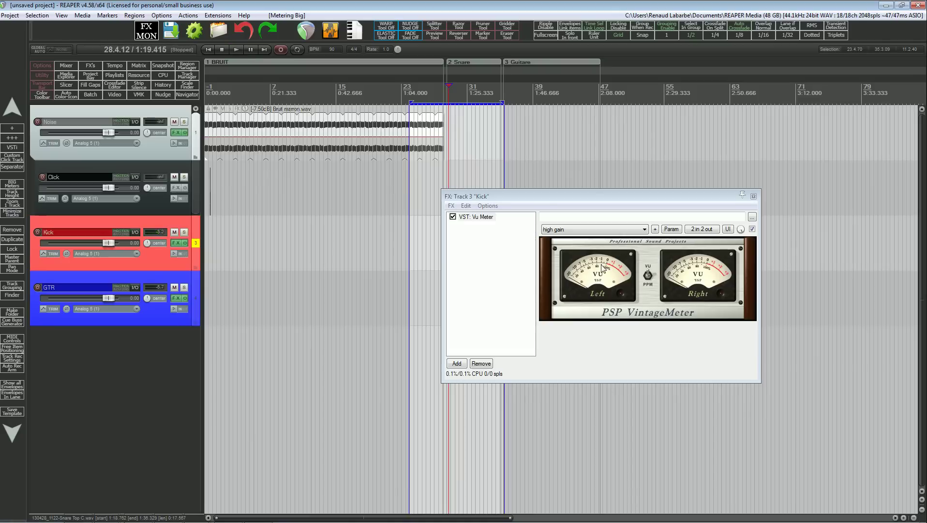
Rename the Kick track as snare and close its effects window
mouse_move(111, 251)
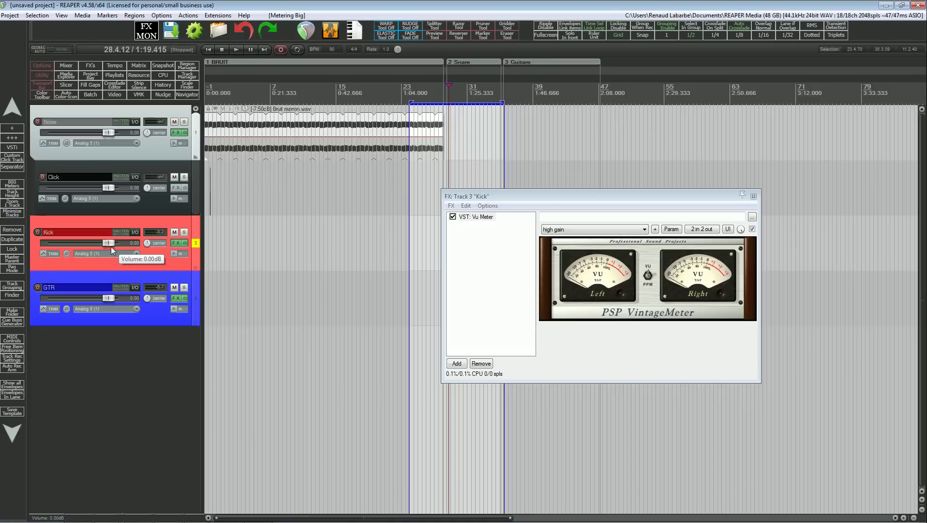
double_click(59, 232)
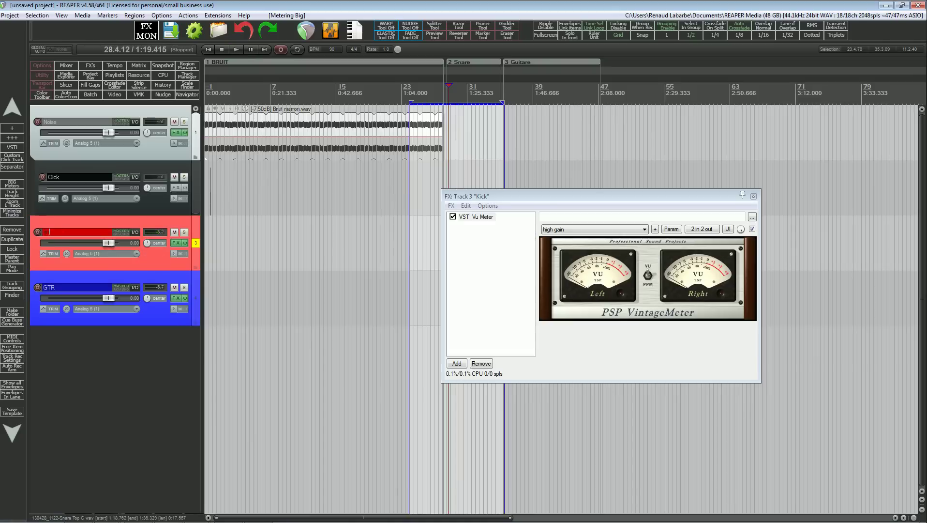
text(snare)
key(Return)
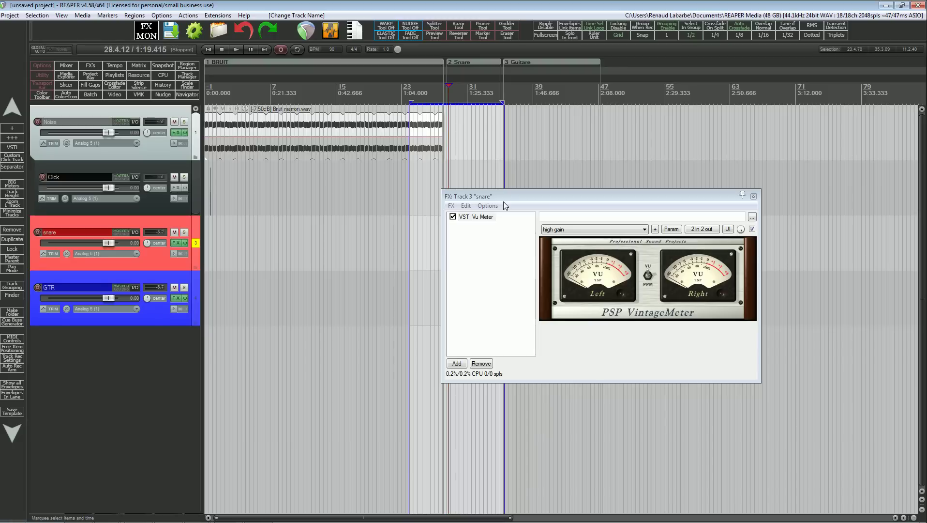
click(754, 197)
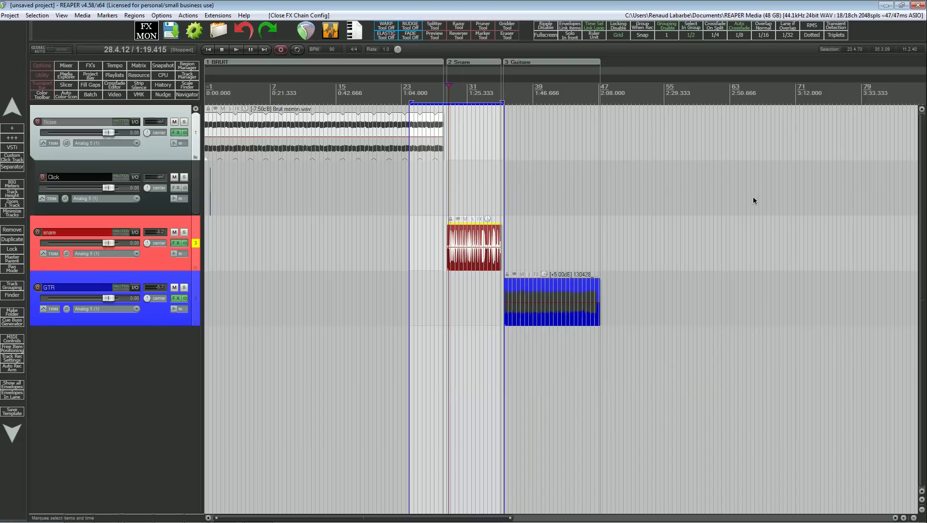
Show the big track meters and play the guitar item from about bar 36 to watch its peak level
click(509, 88)
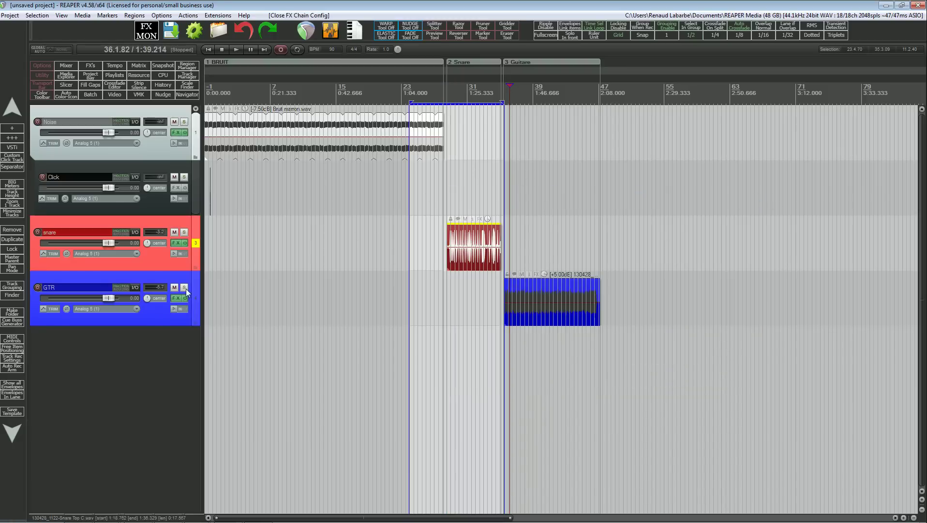
click(12, 184)
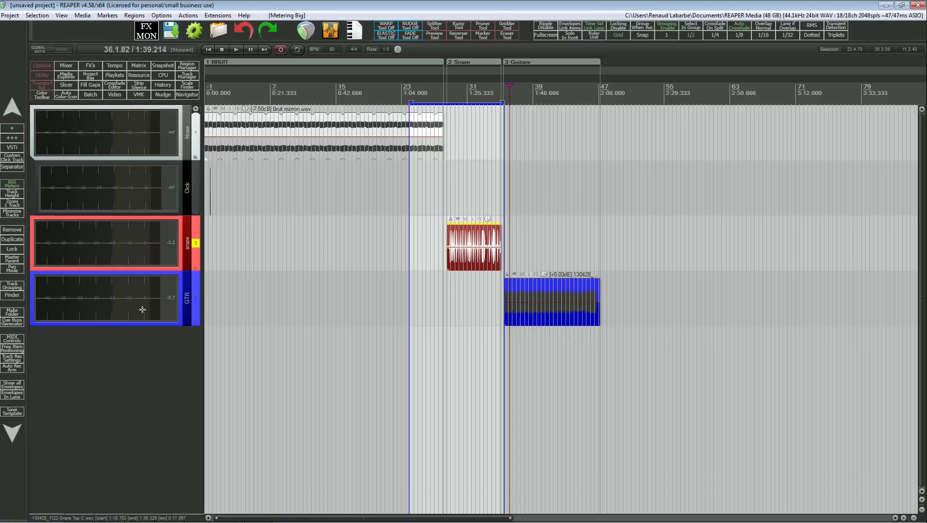
key(space)
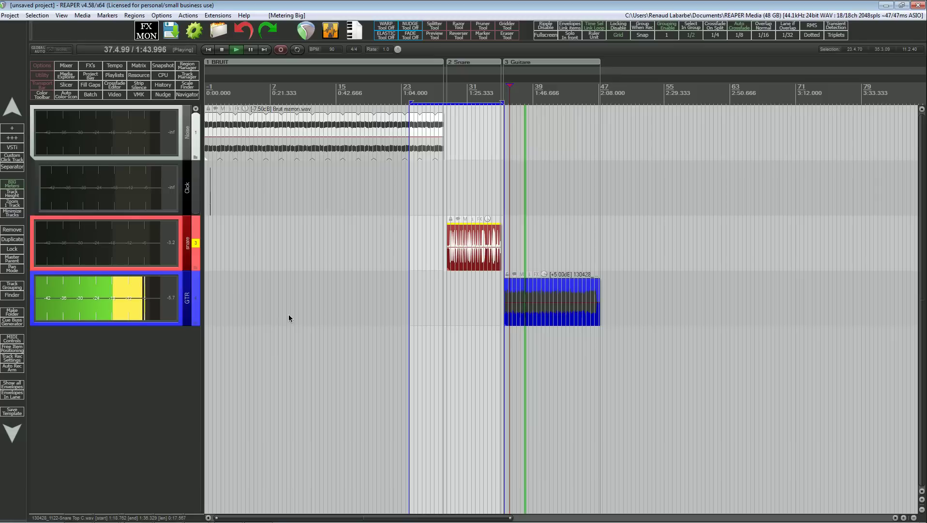
key(space)
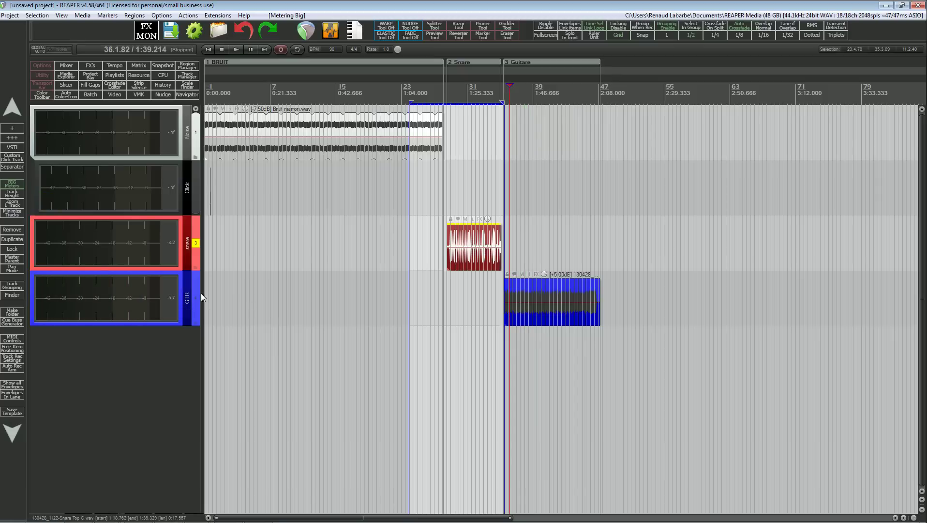
Restore the normal track controls, open the GTR track's VU Meter clear of the guitar item, and play briefly to watch its VU level
click(14, 184)
click(175, 298)
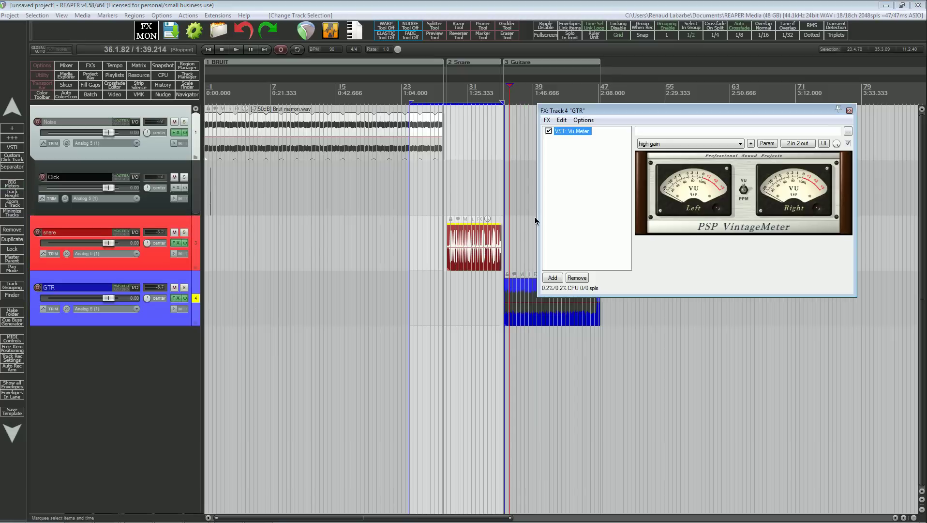
drag(671, 116, 279, 254)
key(space)
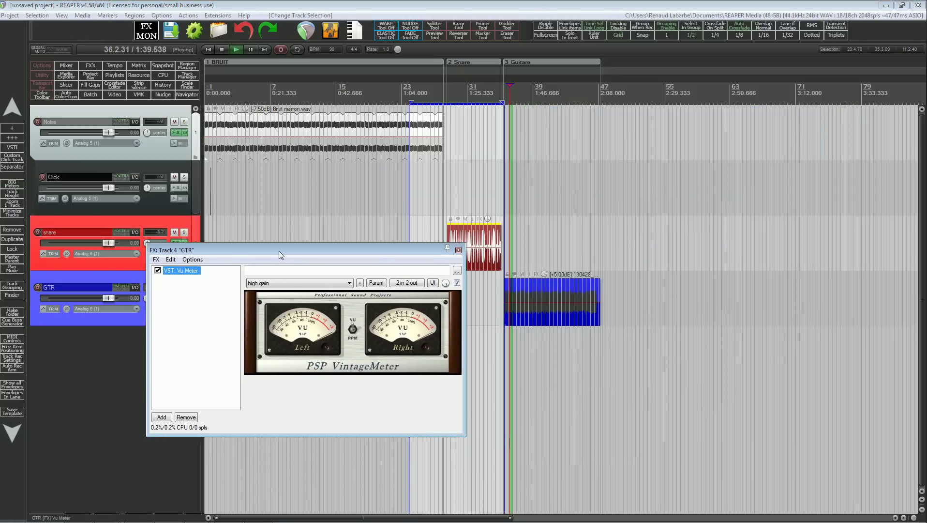
key(space)
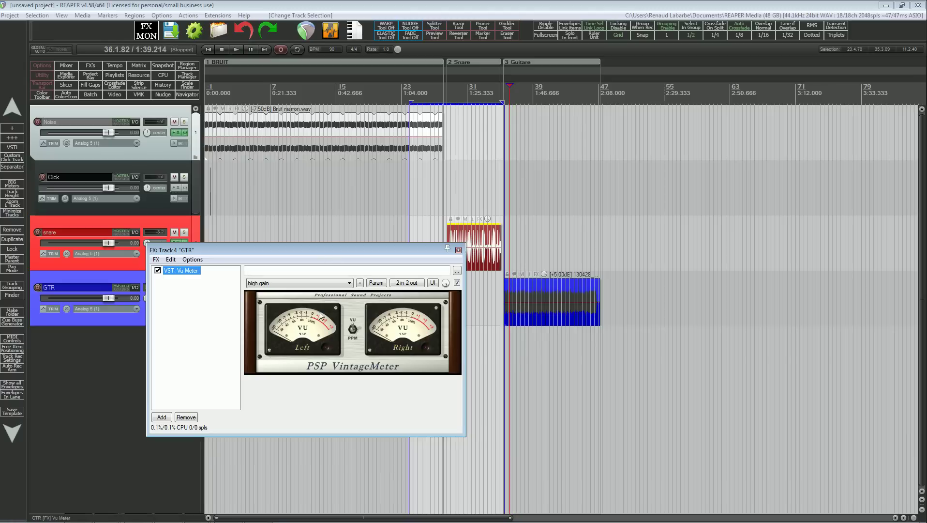
Lower the guitar item's volume to -2.00 dB and play it from its start to recheck the VU level
click(535, 306)
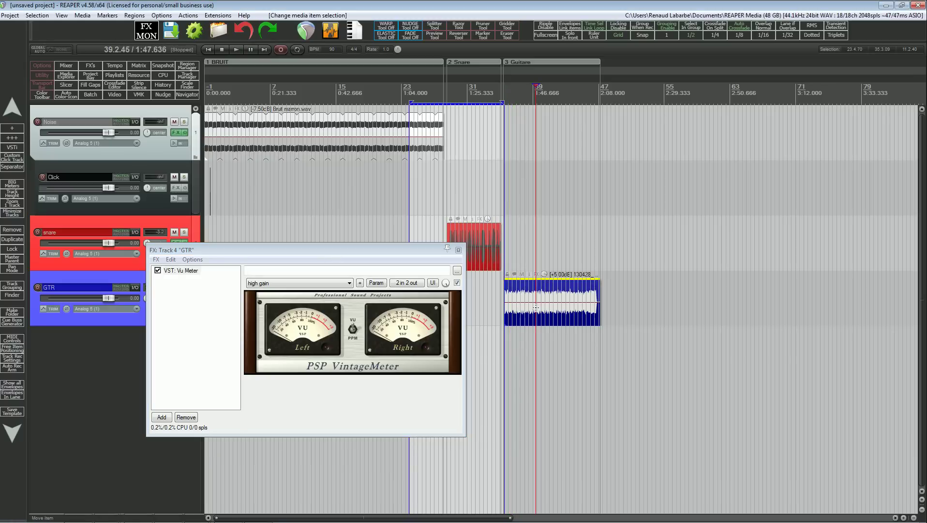
scroll(536, 307, down, 5)
scroll(536, 307, down, 3)
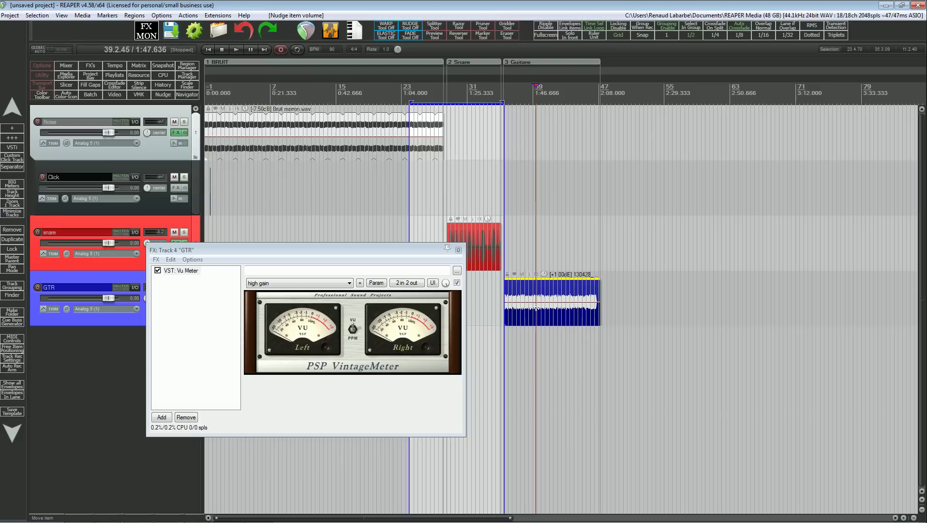
scroll(536, 307, down, 1)
scroll(536, 307, down, 4)
scroll(536, 307, down, 1)
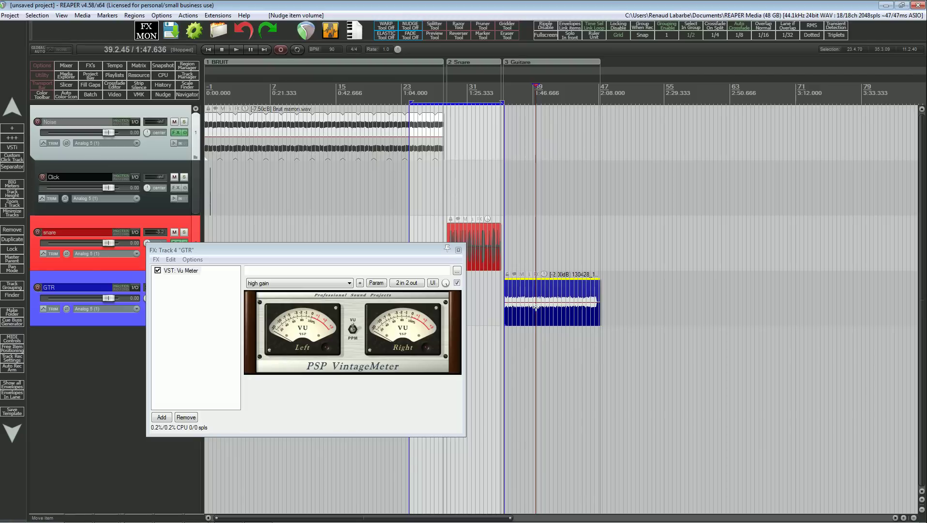
click(503, 130)
key(space)
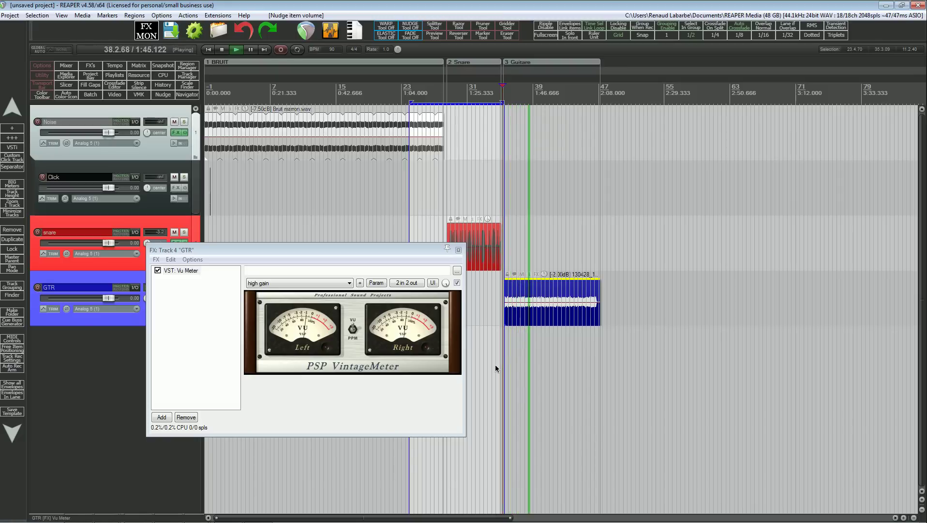
Stop the guitar playback, move the GTR track's effects window clear of the items and close it
key(space)
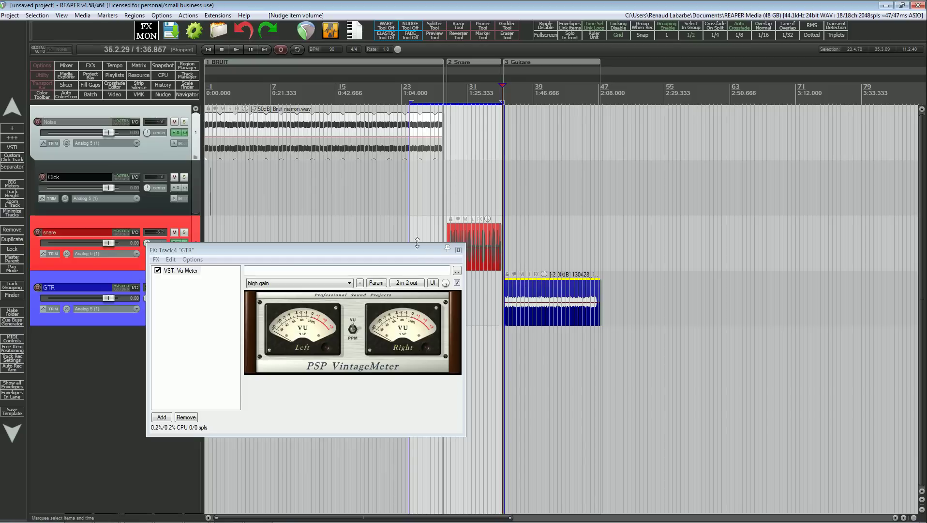
drag(418, 249, 720, 175)
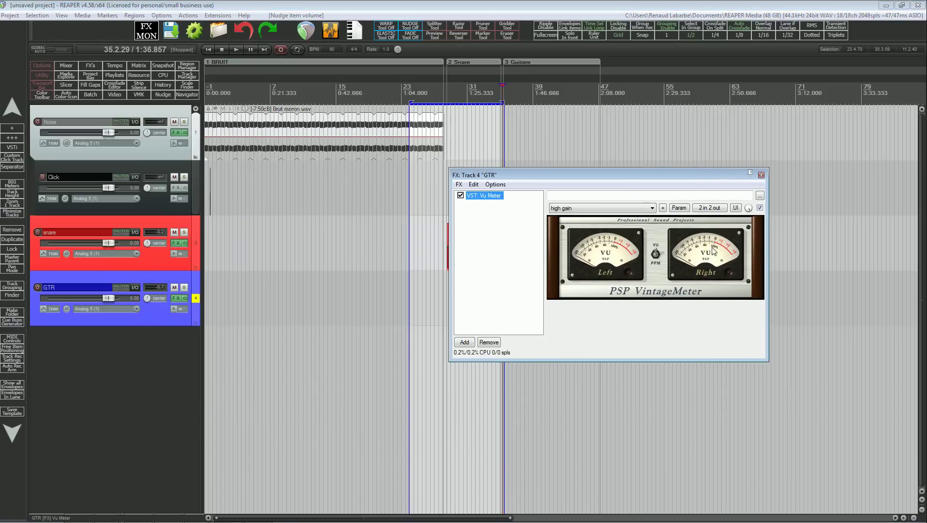
drag(626, 174, 762, 159)
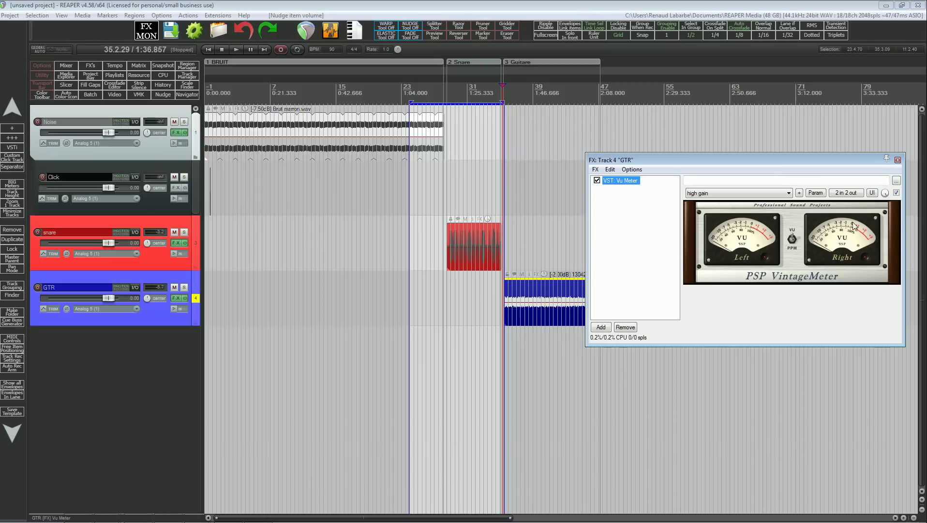
click(898, 160)
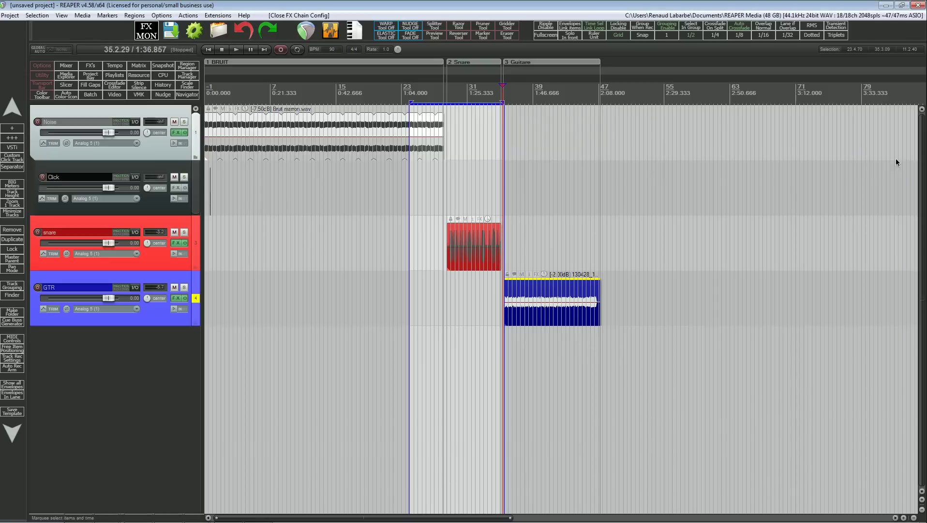
Show the big track meters and play the guitar item from its start to watch its peak level
click(12, 184)
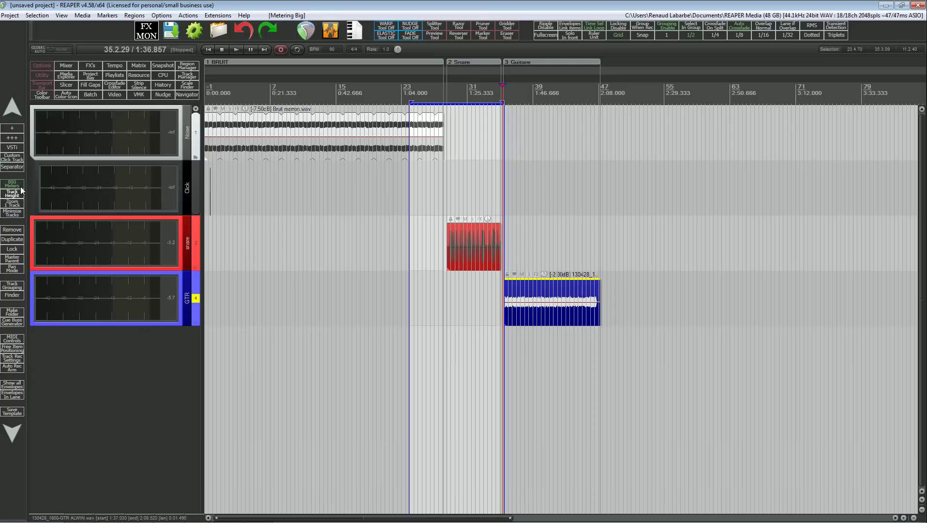
key(space)
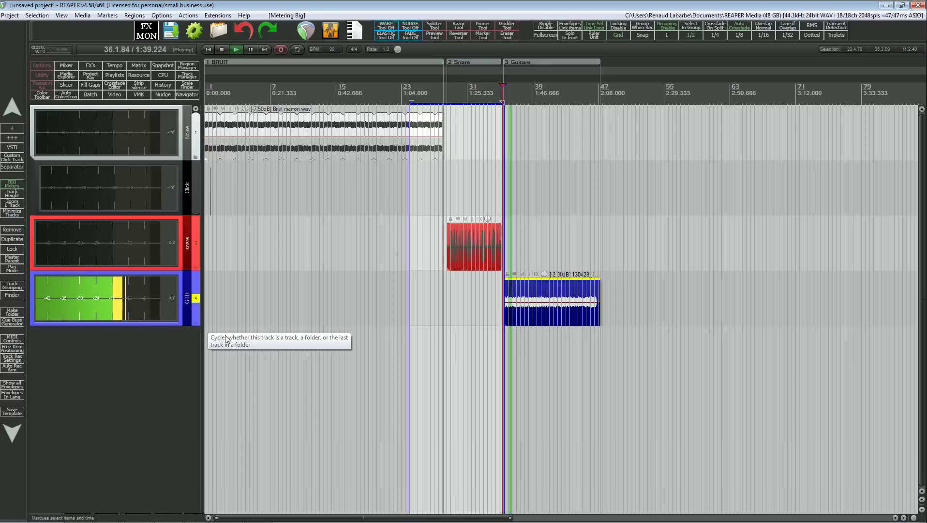
key(space)
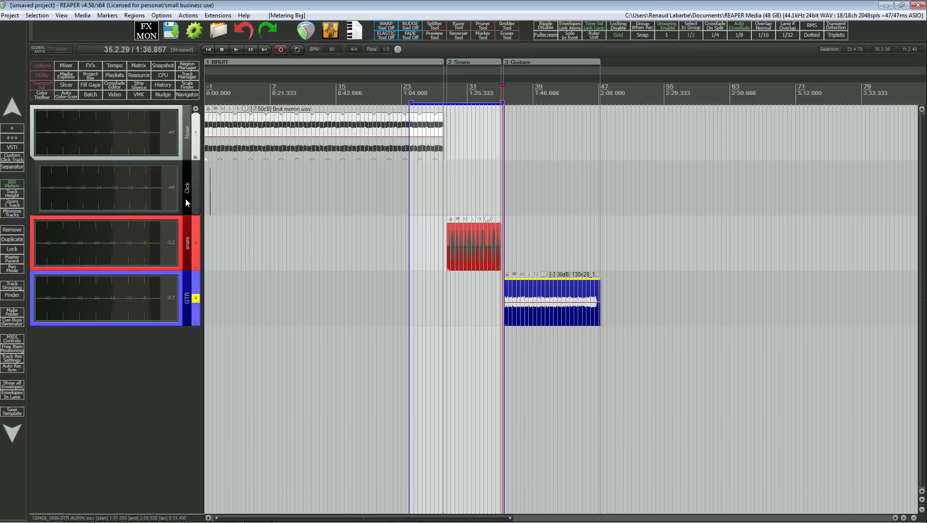
click(512, 144)
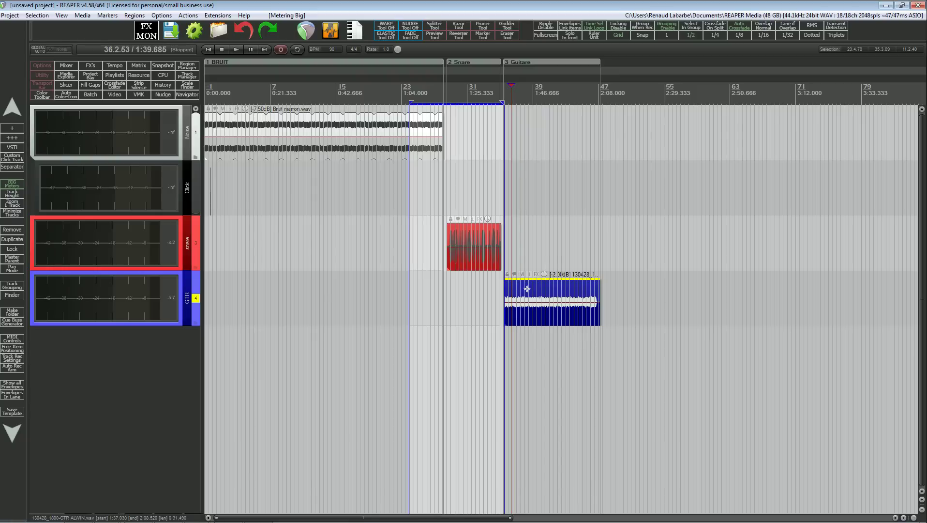
Play the snare item from about bar 29 to watch its peak level on the big meter
click(456, 98)
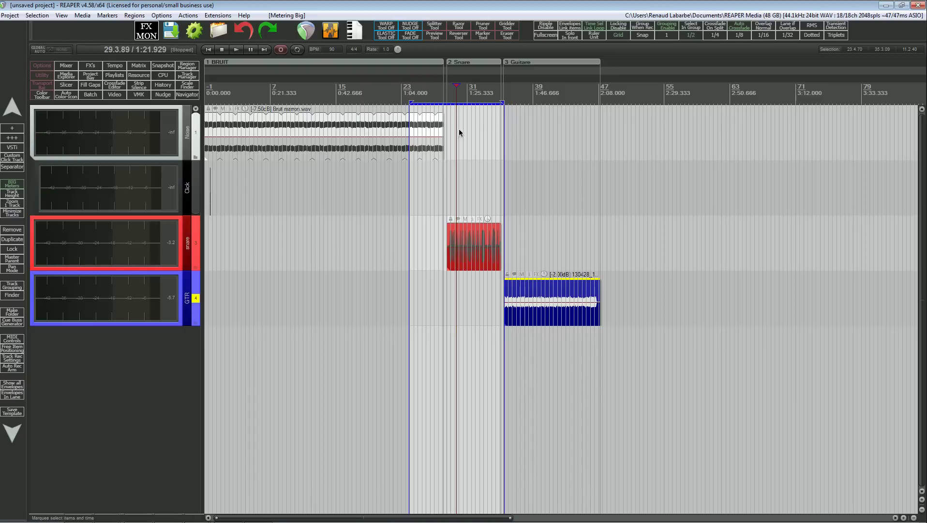
scroll(459, 128, up, 2)
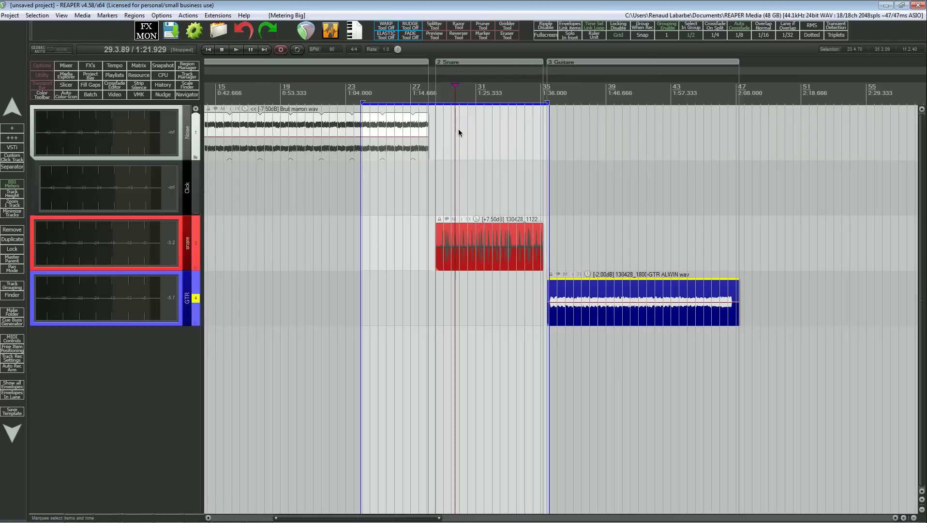
click(446, 95)
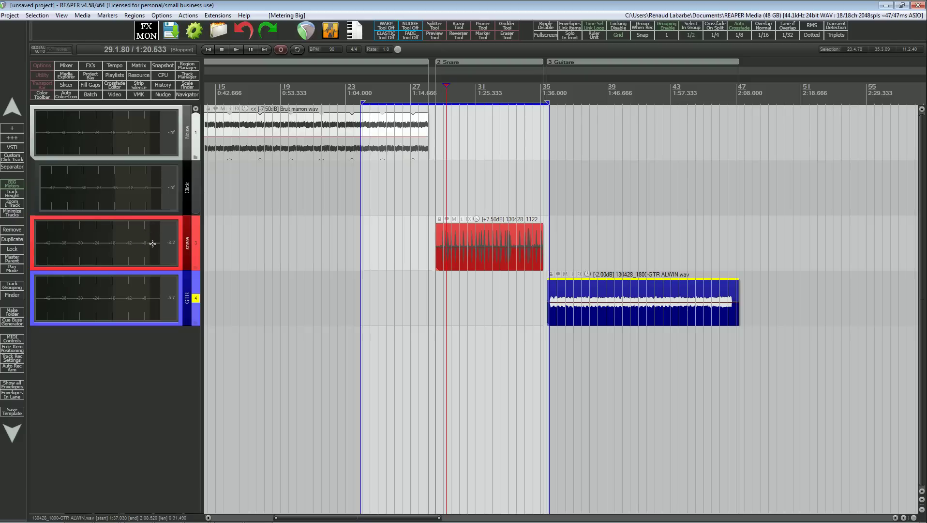
key(space)
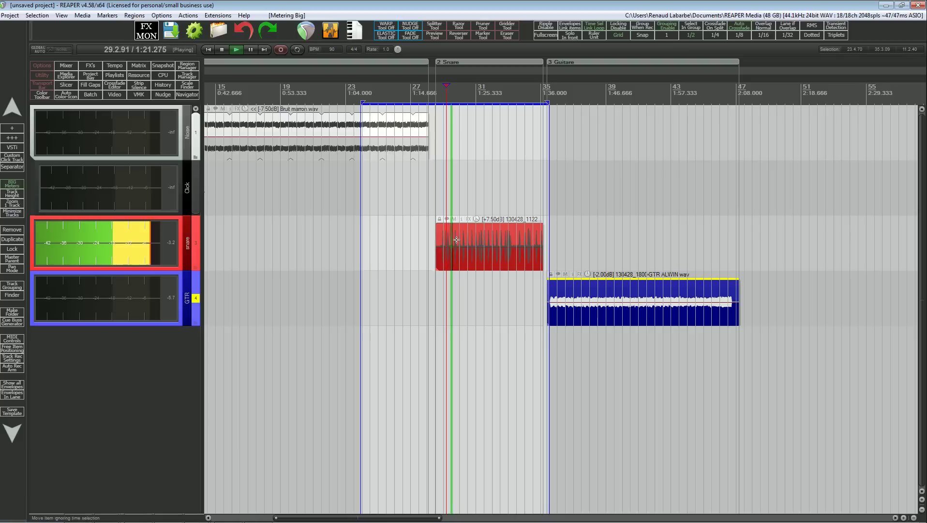
Try the snare item's volume at +8.80 dB, lower it to +2.80 dB and play it to recheck the peak level
drag(474, 223, 474, 211)
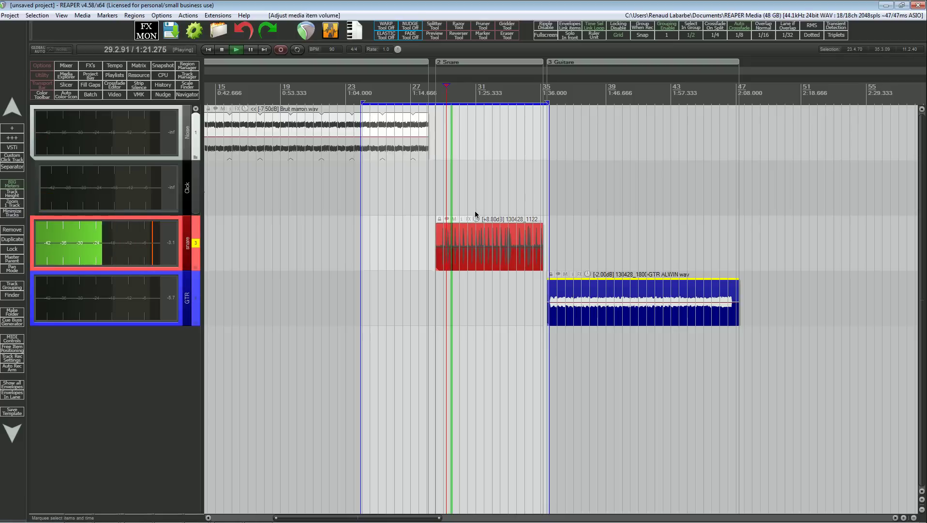
key(space)
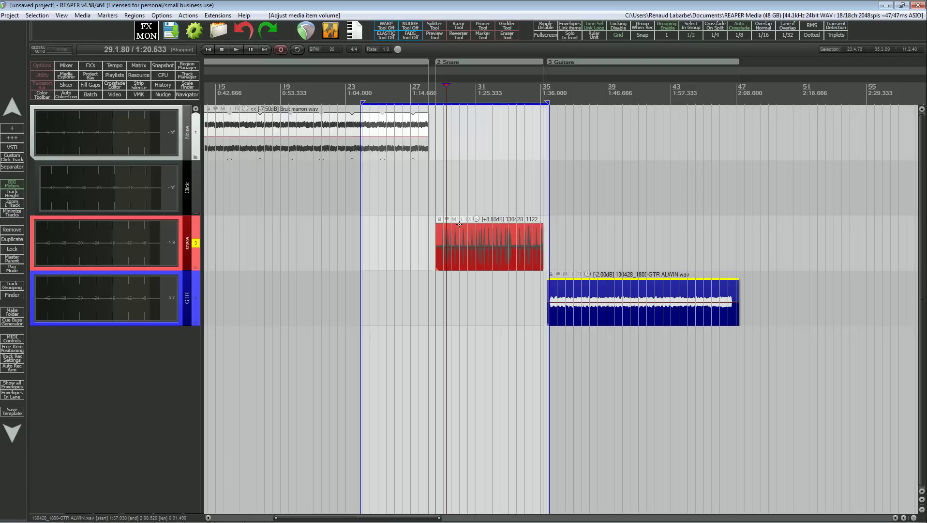
drag(459, 224, 471, 250)
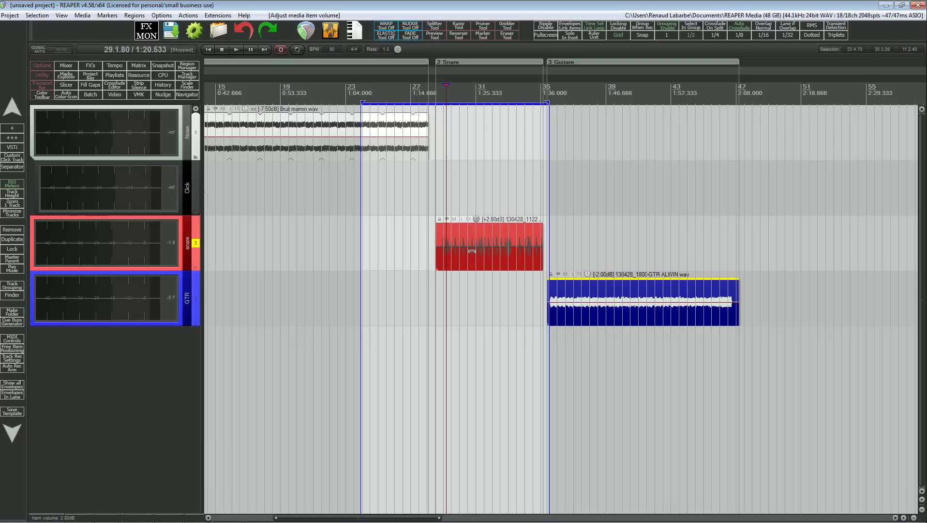
key(space)
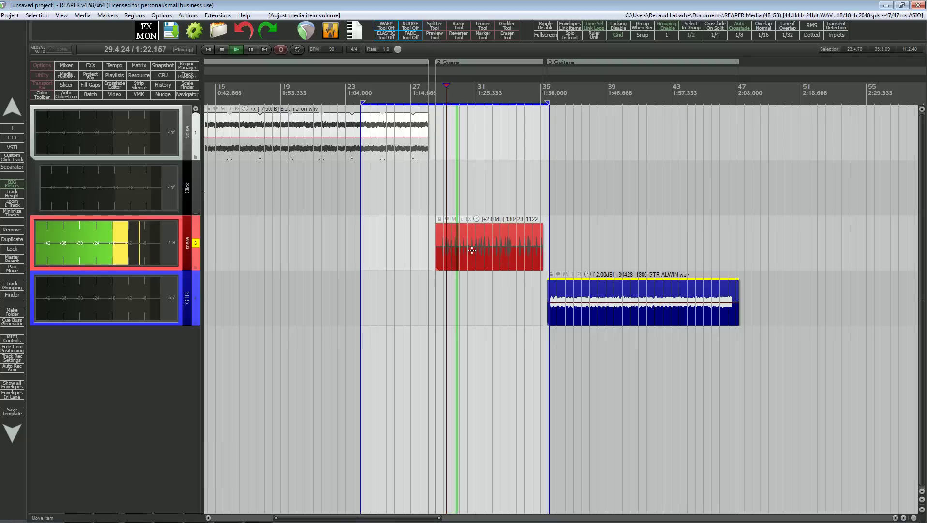
key(space)
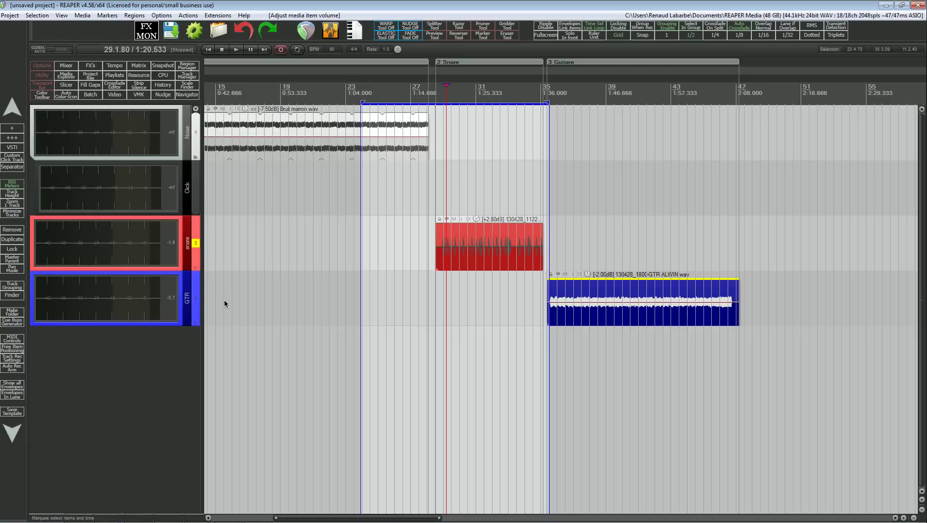
Play the guitar item from about bar 36 to compare its peak level with the snare's
click(561, 91)
key(space)
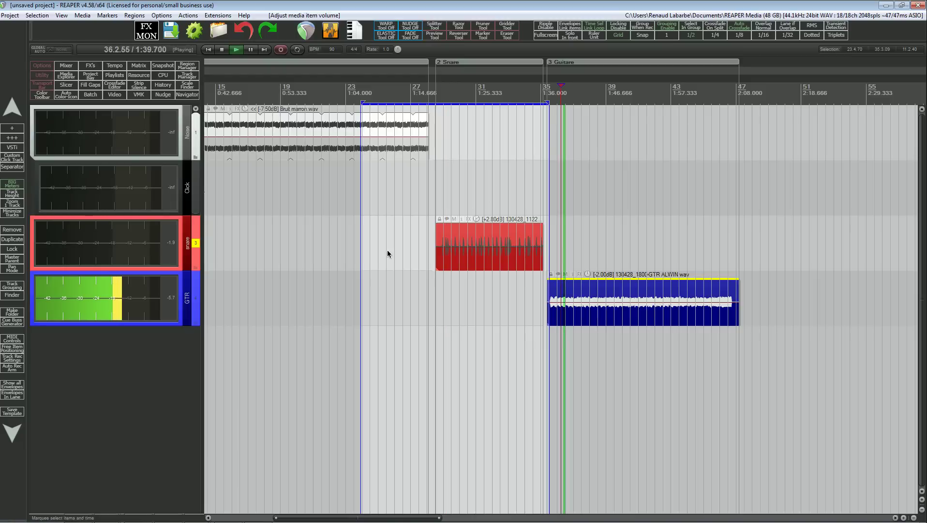
key(space)
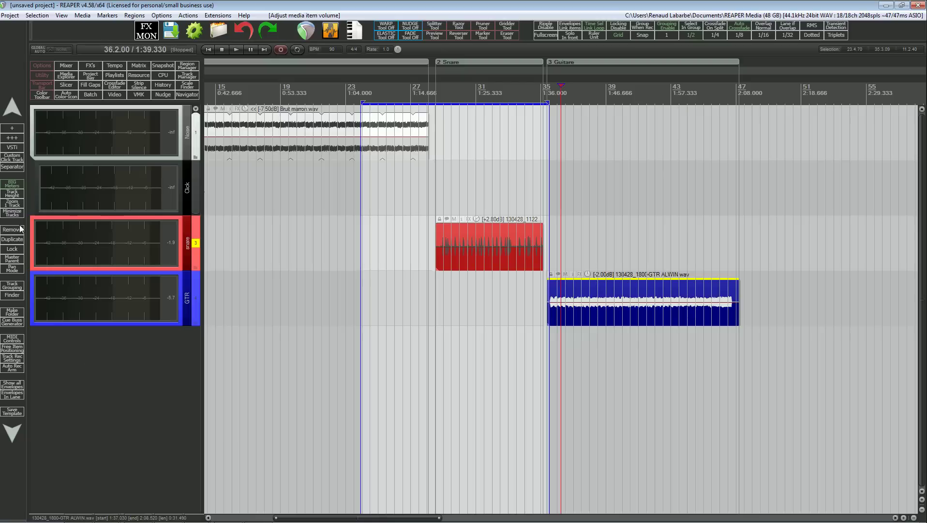
Restore the normal track controls and open the GTR track's VU Meter, placing its window so the guitar item stays reachable
click(13, 188)
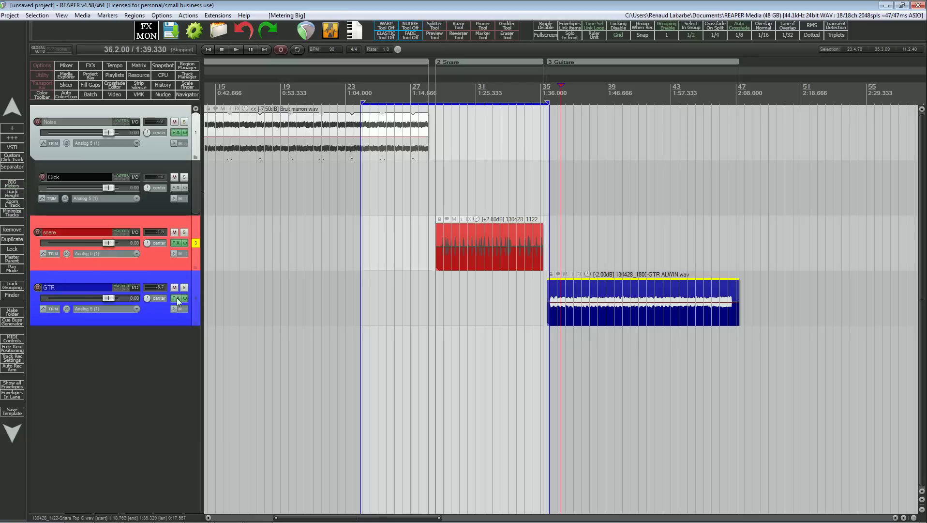
click(192, 299)
drag(723, 157, 515, 164)
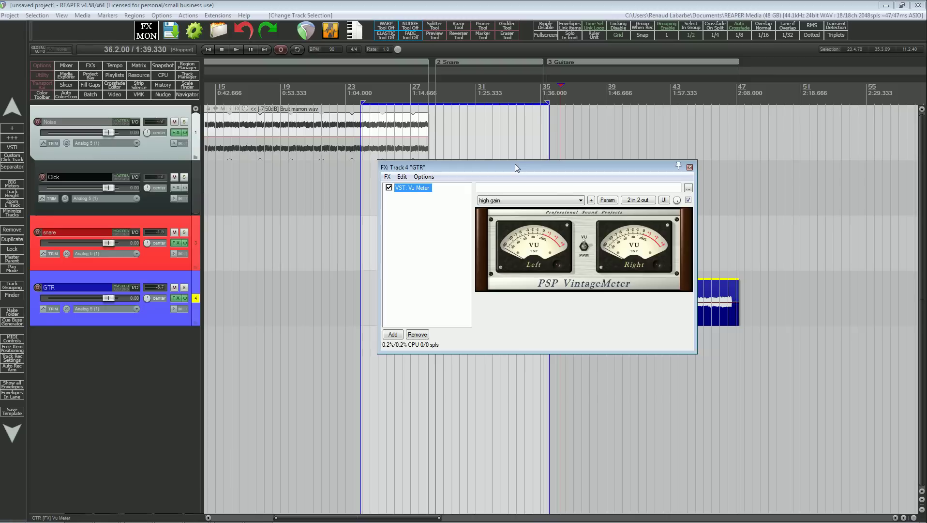
drag(590, 173, 444, 162)
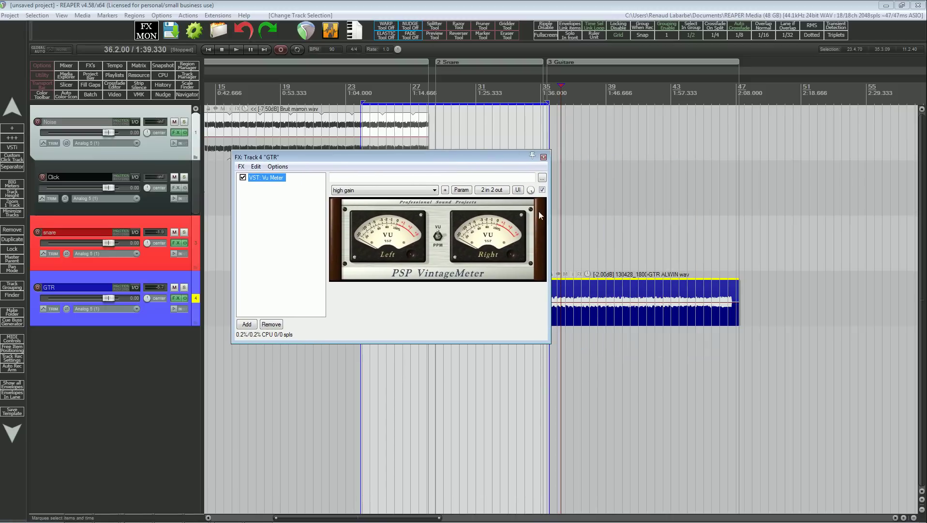
Lower the guitar item's volume to -3.80 dB, play it to recheck the VU level and close the effects window
key(space)
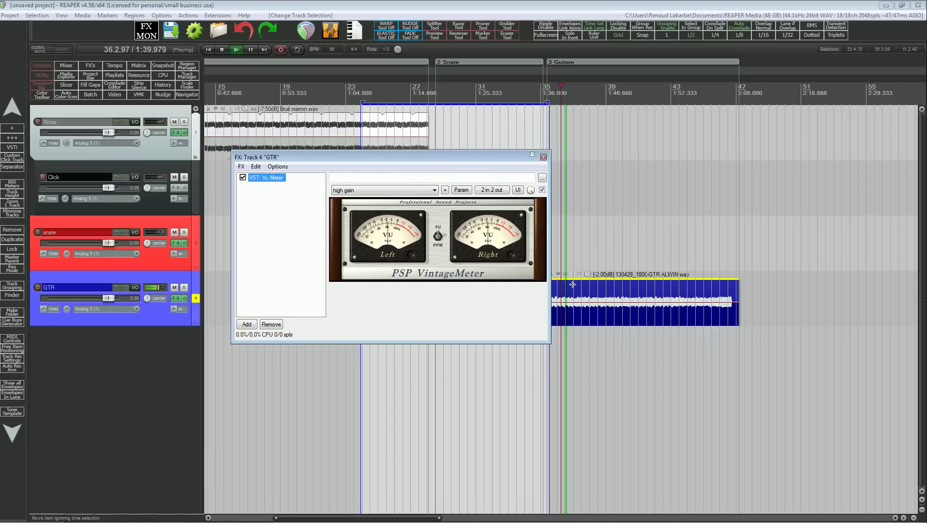
key(space)
mouse_move(587, 279)
mouse_down()
mouse_move(579, 296)
mouse_move(576, 272)
mouse_up()
key(space)
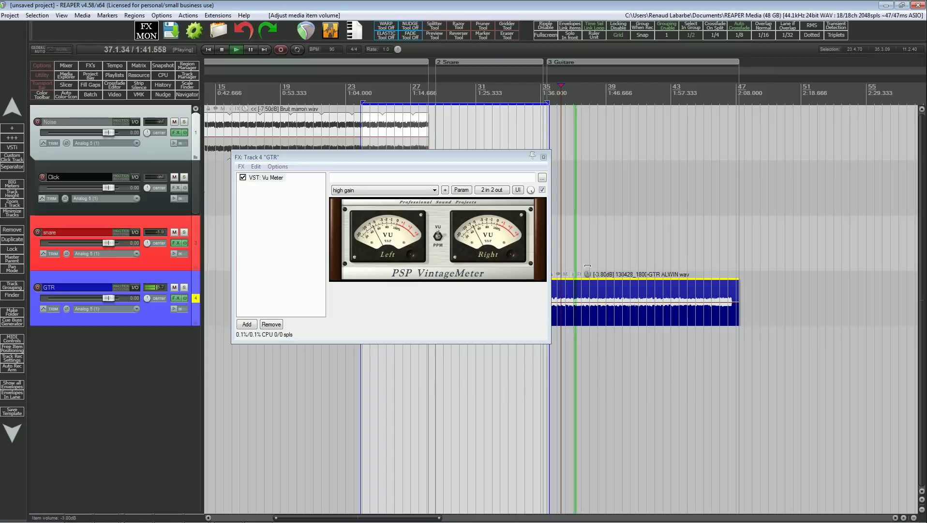
key(space)
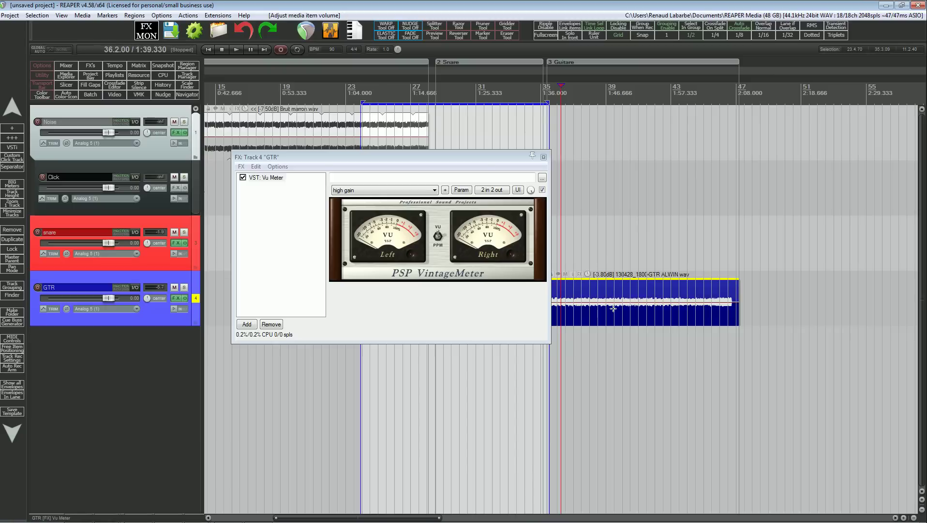
key(Escape)
Switch to Chaine du son.pdf in Adobe Reader to examine the sound chain diagram, and return to REAPER
scroll(614, 308, down, 5)
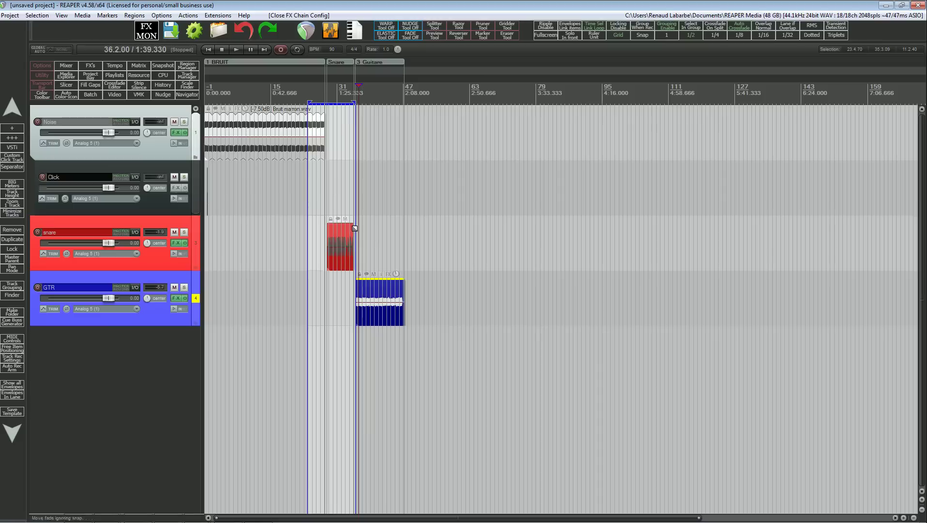
scroll(321, 192, up, 4)
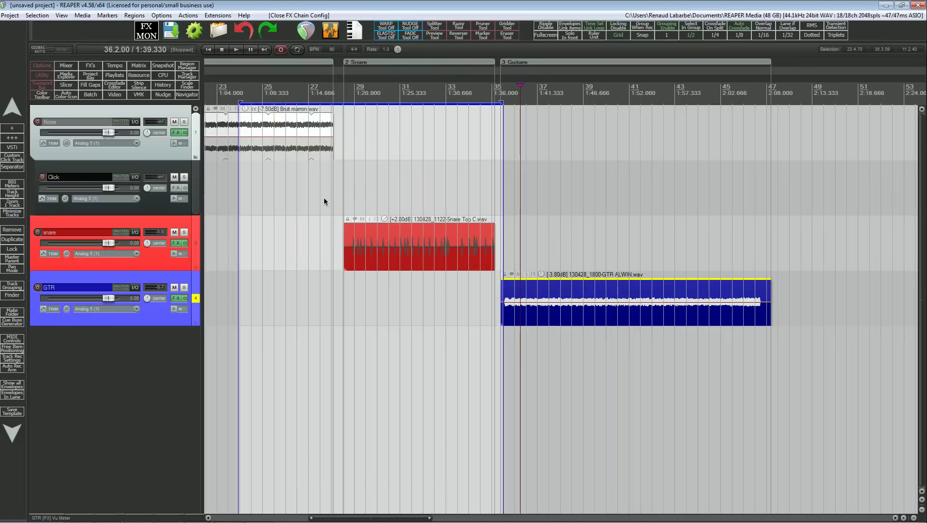
mouse_move(343, 520)
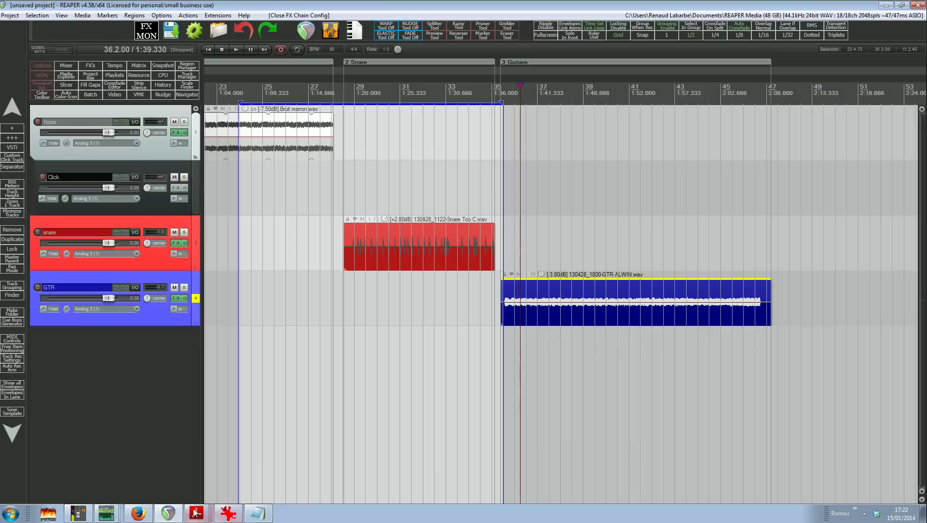
mouse_move(196, 513)
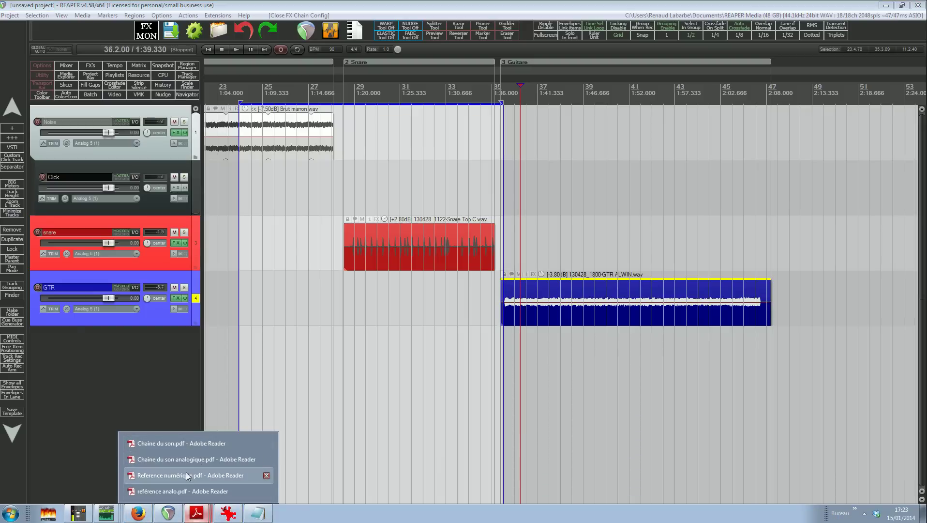
click(191, 447)
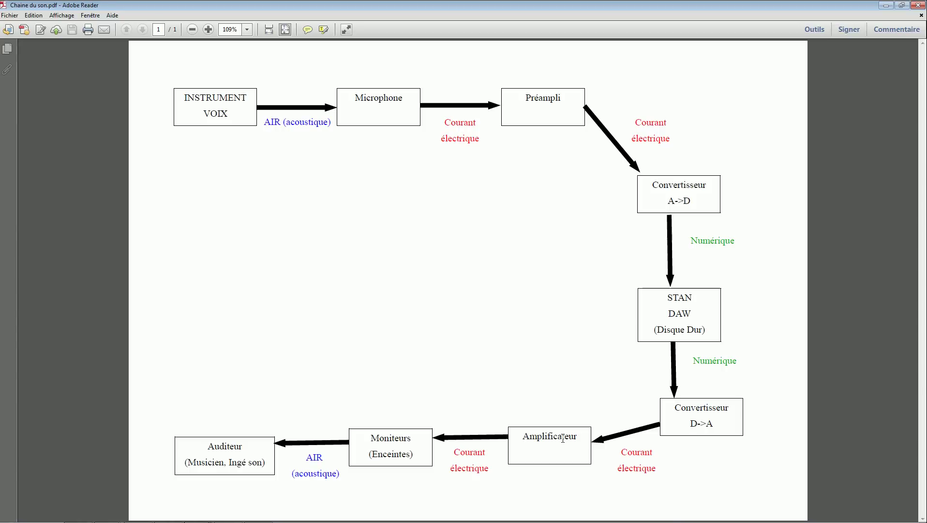
click(886, 5)
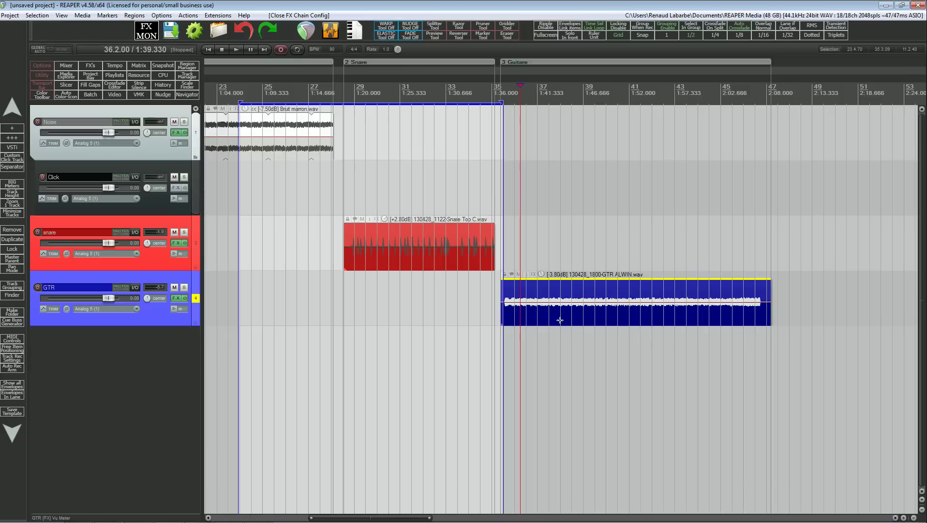
Select the snare item and the guitar item in turn, and lower the Noise track's volume fader to -14.9 dB
click(438, 237)
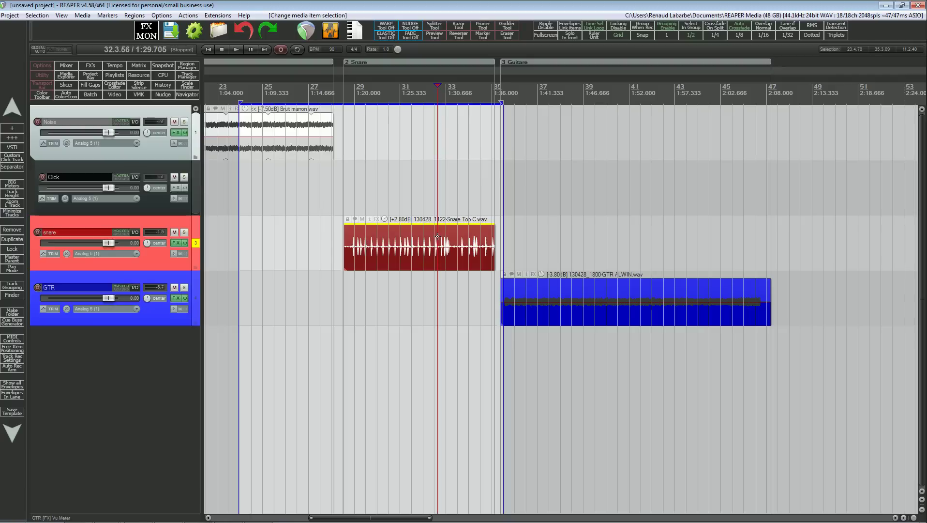
click(528, 304)
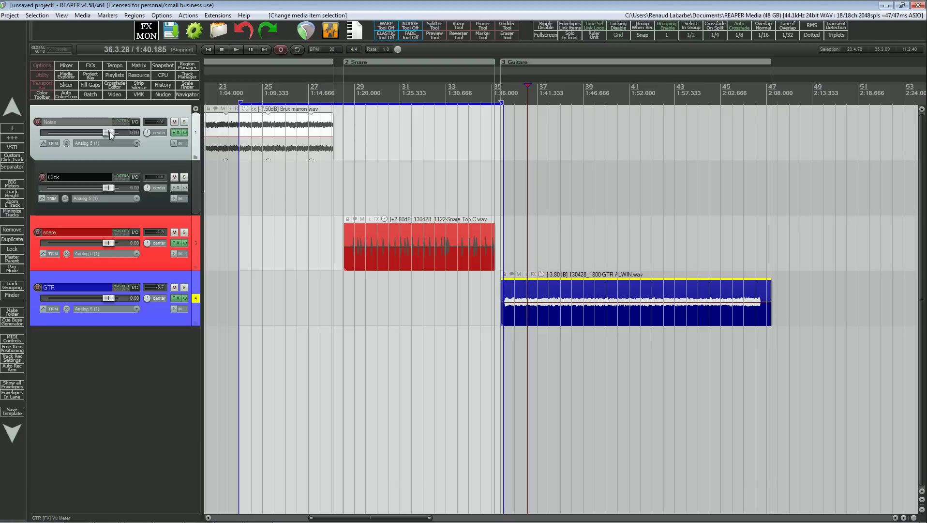
mouse_move(106, 130)
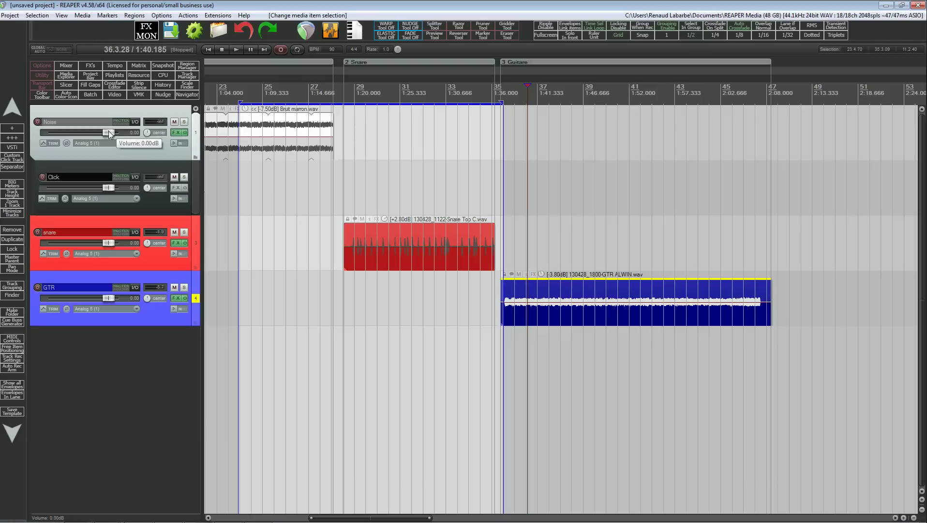
drag(109, 130, 85, 132)
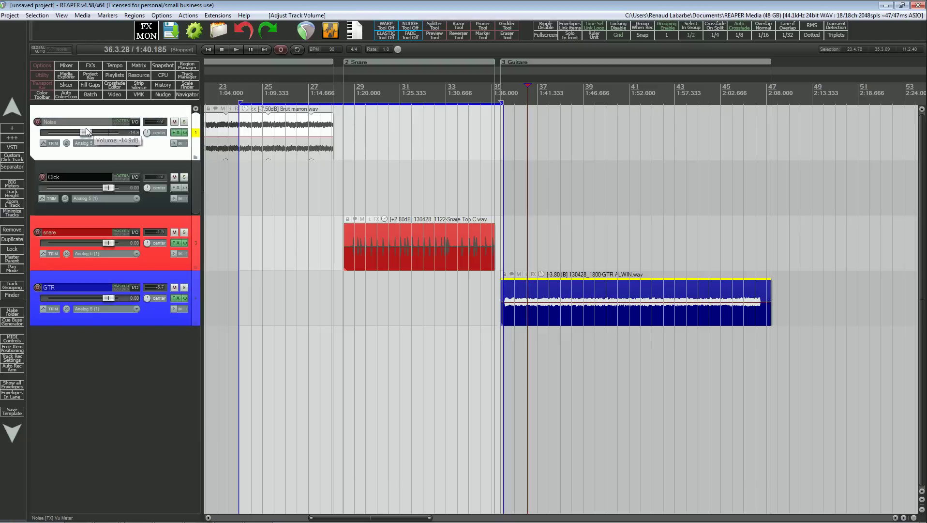
mouse_move(103, 189)
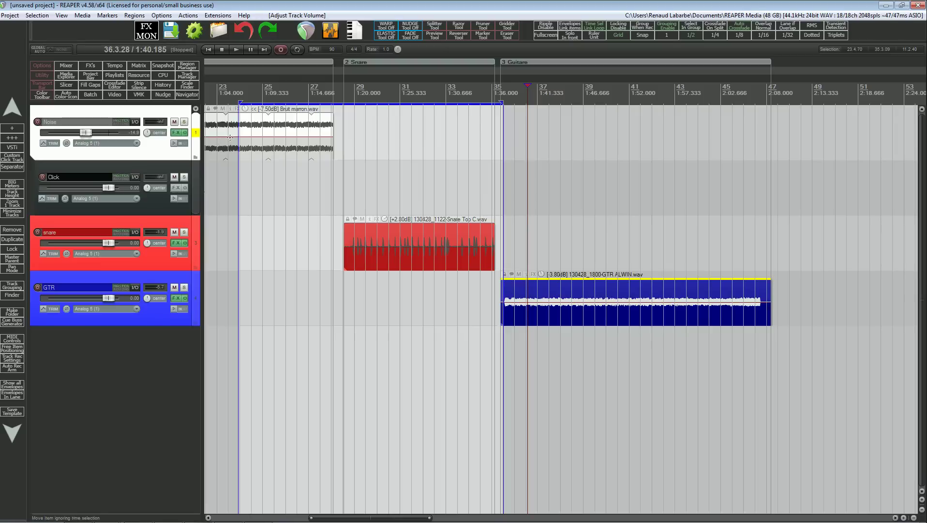
click(581, 163)
scroll(588, 166, down, 5)
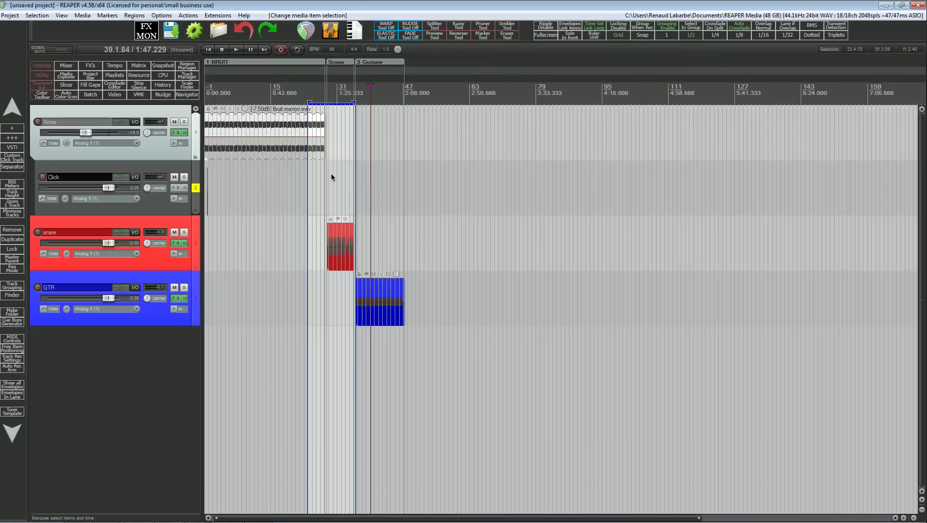
scroll(331, 176, up, 3)
scroll(491, 169, up, 2)
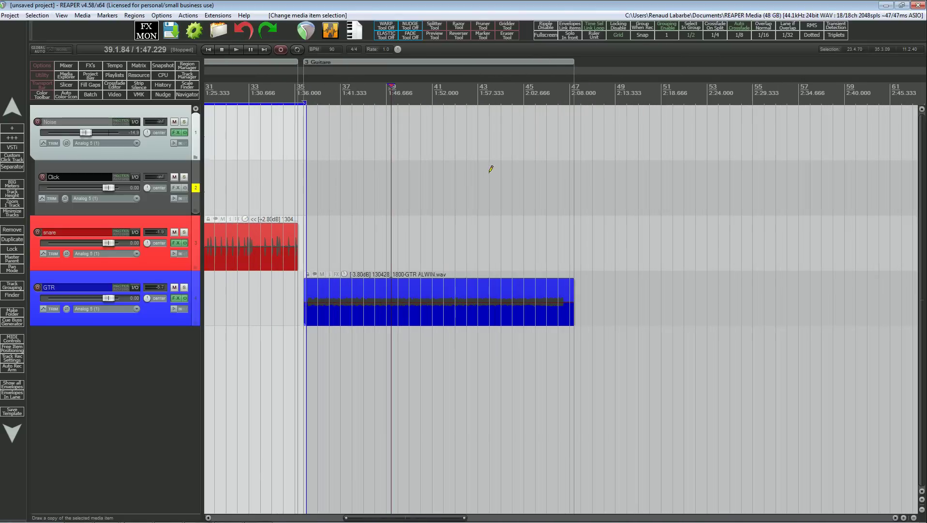
scroll(408, 166, down, 2)
scroll(377, 165, down, 3)
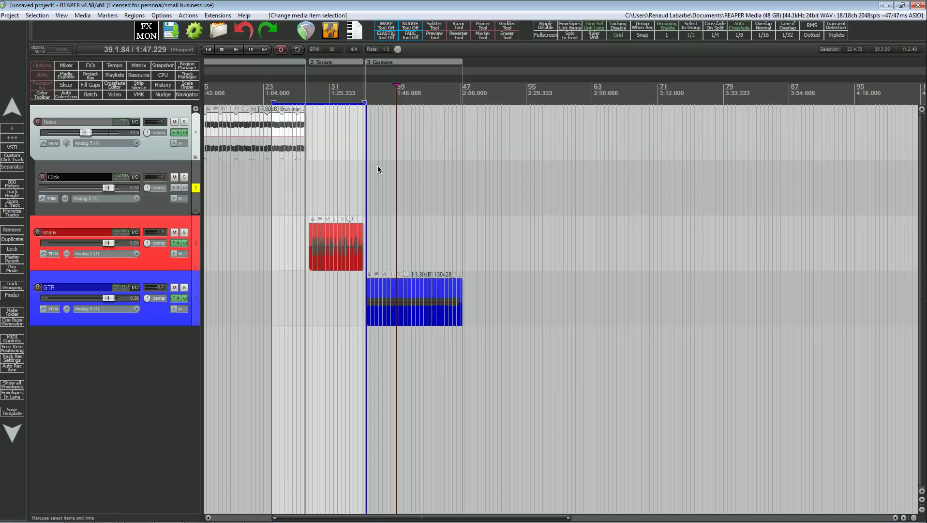